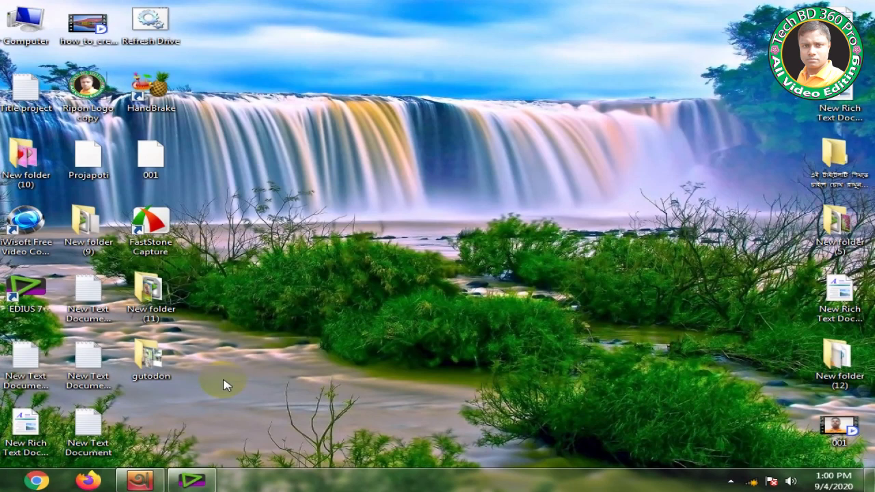
Switch to EDIUS and browse for files to import into the bin, in the Desktop's New folder (2) > VIDEO REPLES.
{"action": "left_click", "coordinate": [191, 480]}
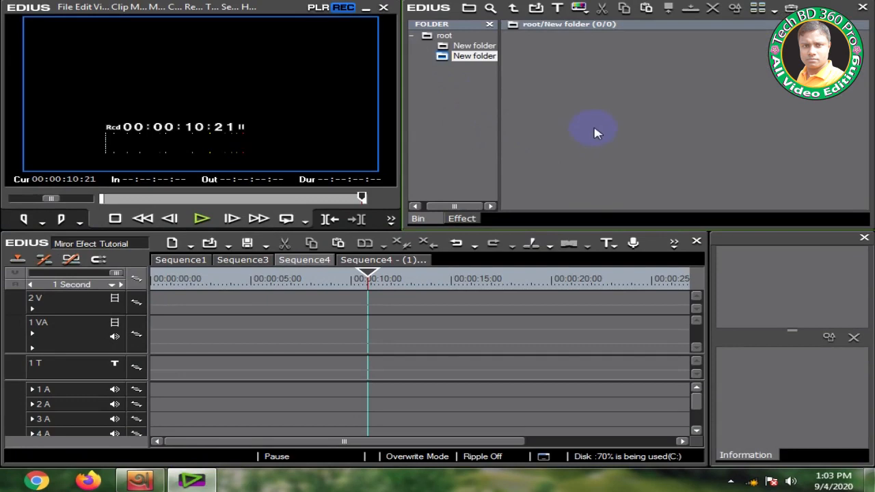
{"action": "double_click", "coordinate": [609, 77]}
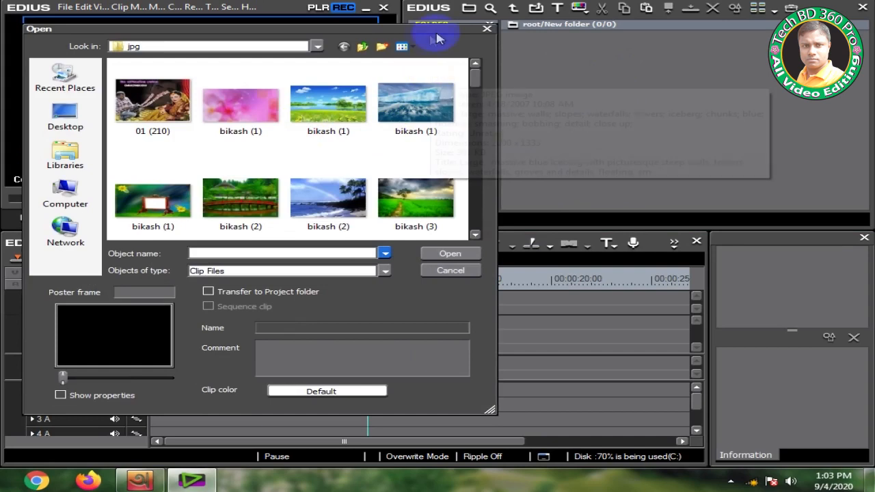
{"action": "left_click", "coordinate": [363, 46]}
{"action": "left_click", "coordinate": [362, 45]}
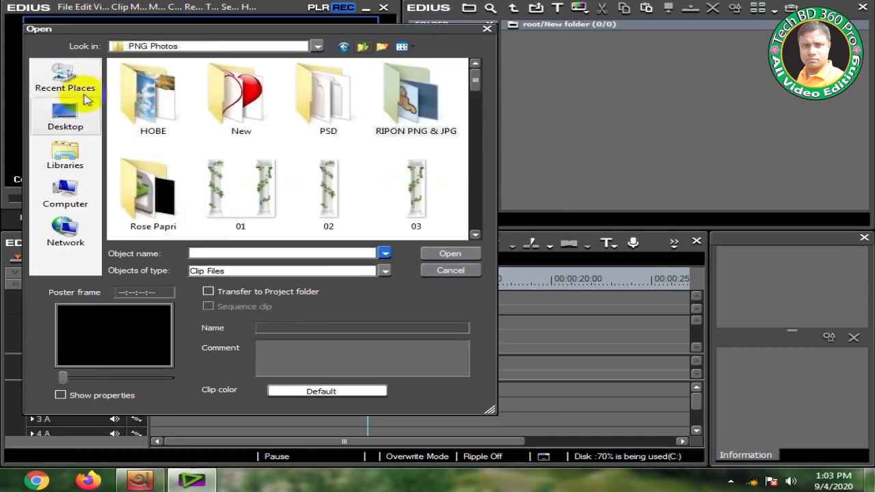
{"action": "left_click", "coordinate": [69, 116]}
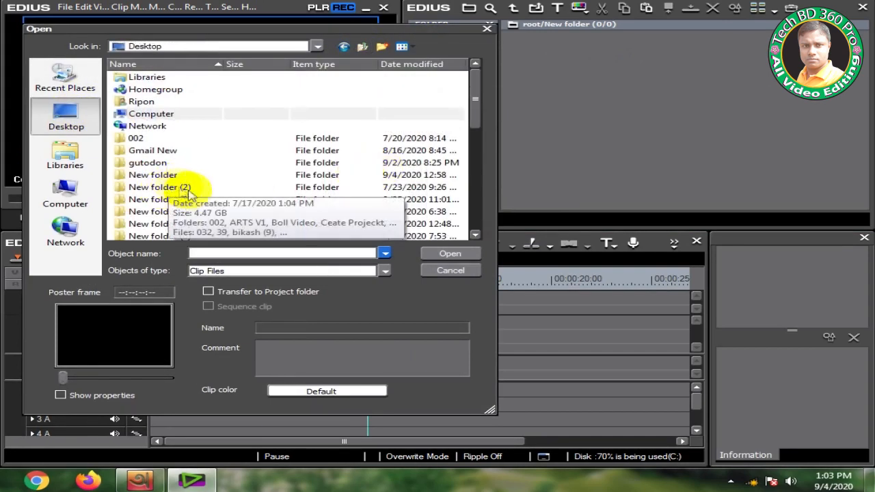
{"action": "double_click", "coordinate": [189, 194]}
{"action": "scroll", "coordinate": [225, 178], "scroll_direction": "down", "scroll_amount": 5}
{"action": "scroll", "coordinate": [214, 164], "scroll_direction": "up", "scroll_amount": 3}
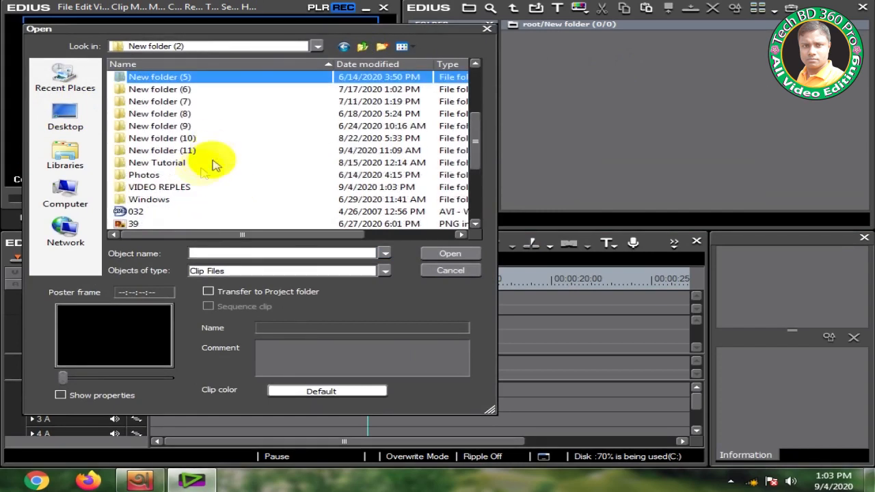
{"action": "double_click", "coordinate": [159, 186]}
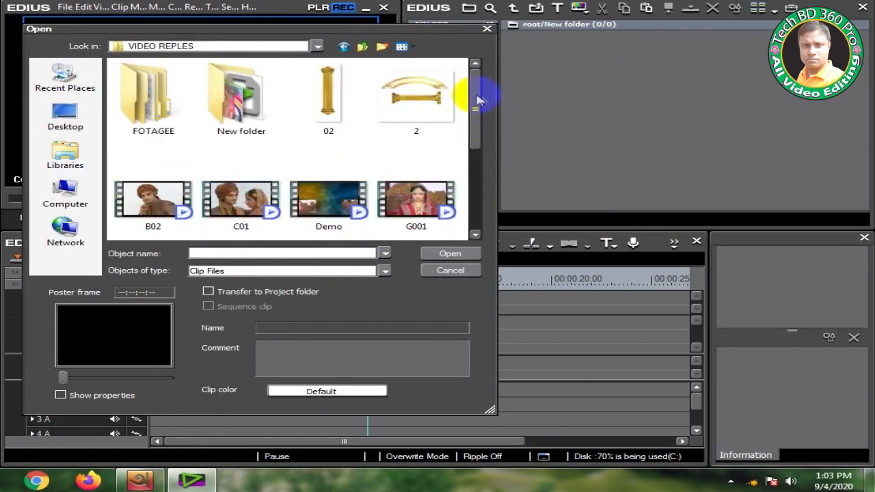
Import the G001 video together with the meadow, autumn forest and beach images into the bin.
{"action": "left_click_drag", "start_coordinate": [476, 99], "coordinate": [475, 107]}
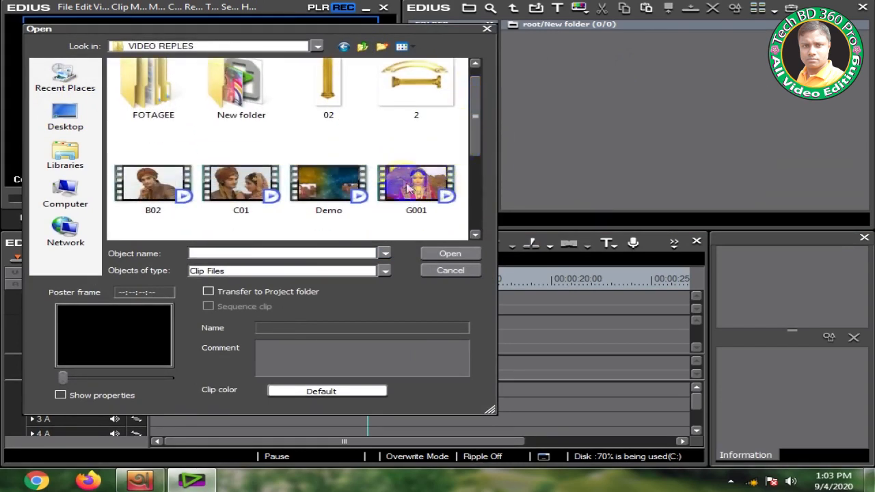
{"action": "left_click", "coordinate": [408, 190]}
{"action": "scroll", "coordinate": [456, 144], "scroll_direction": "down", "scroll_amount": 3}
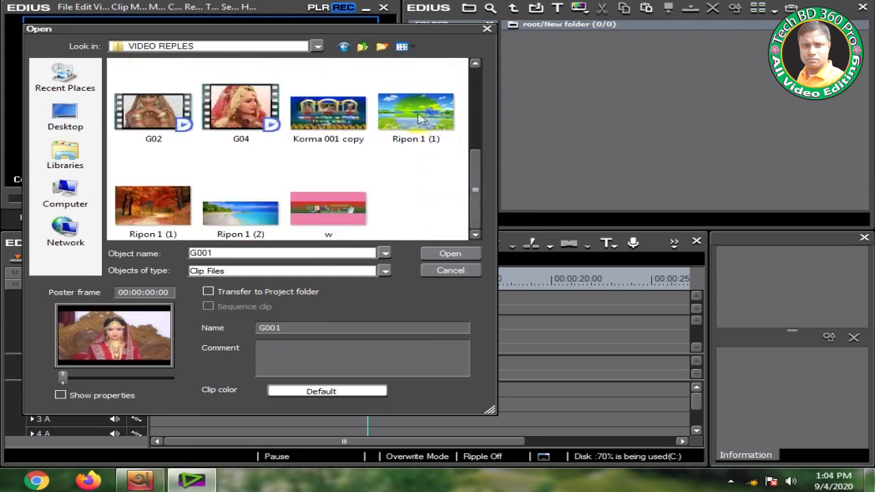
{"action": "left_click", "coordinate": [418, 117], "text": "ctrl"}
{"action": "left_click", "coordinate": [246, 214], "text": "ctrl"}
{"action": "left_click", "coordinate": [168, 214], "text": "ctrl"}
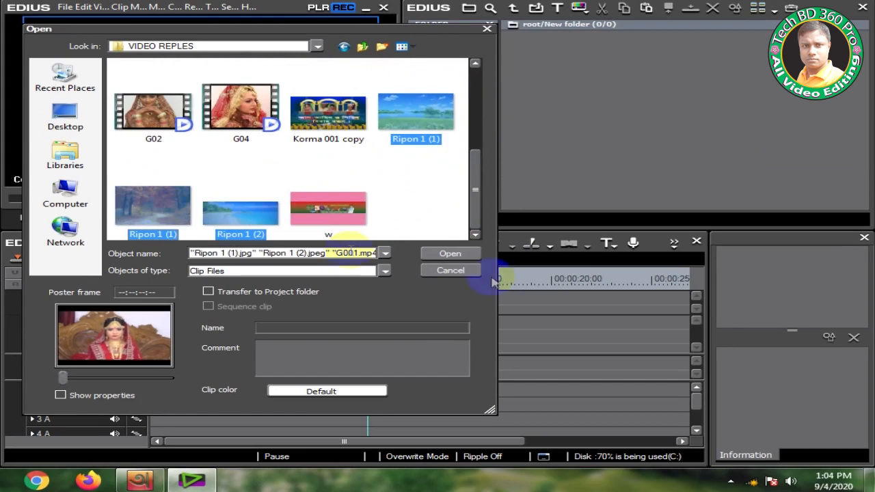
{"action": "left_click", "coordinate": [450, 253]}
{"action": "left_click", "coordinate": [669, 162]}
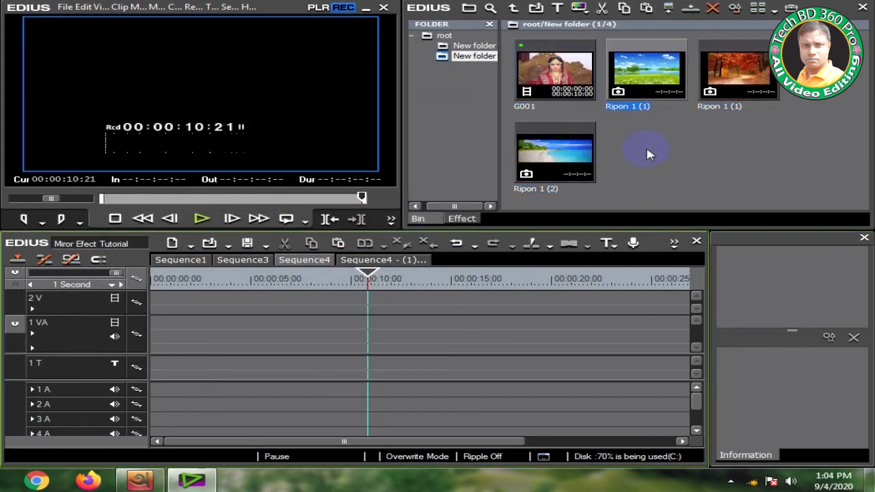
Place the meadow image on track 1 VA, extended to about 24 seconds, and the G001 clip at the start of track 2 V.
{"action": "left_click_drag", "start_coordinate": [643, 74], "coordinate": [141, 332]}
{"action": "left_click_drag", "start_coordinate": [250, 326], "coordinate": [638, 326]}
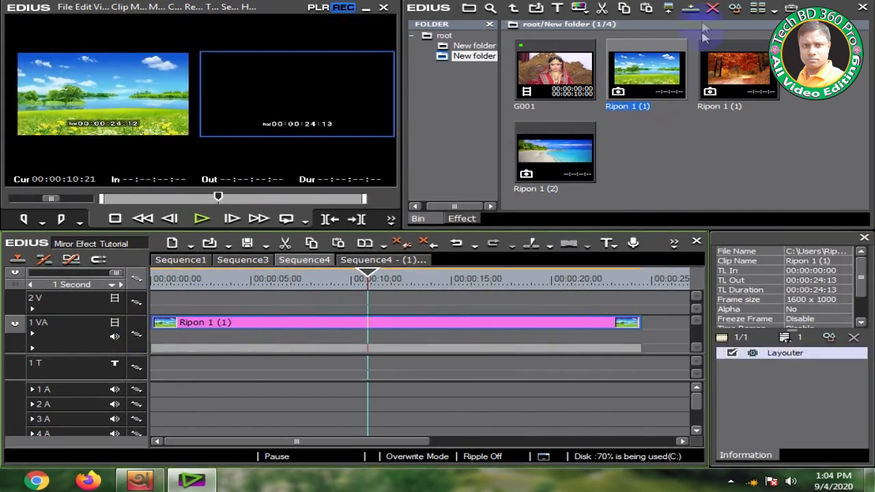
{"action": "left_click_drag", "start_coordinate": [555, 71], "coordinate": [243, 304]}
{"action": "left_click_drag", "start_coordinate": [325, 300], "coordinate": [230, 302]}
With the playhead near the clip's start, make the meadow image ignore pixel aspect in the Layouter so it fills the frame.
{"action": "left_click", "coordinate": [167, 278]}
{"action": "left_click", "coordinate": [325, 328]}
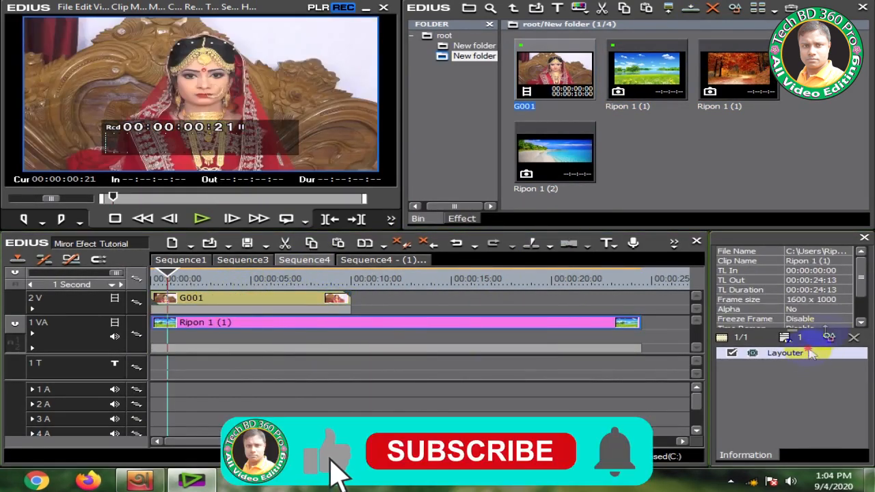
{"action": "left_click", "coordinate": [828, 336]}
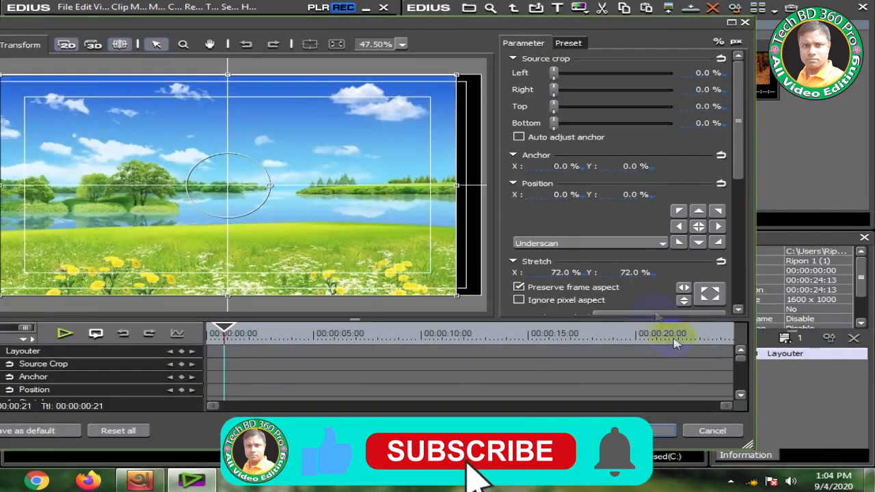
{"action": "left_click", "coordinate": [519, 299]}
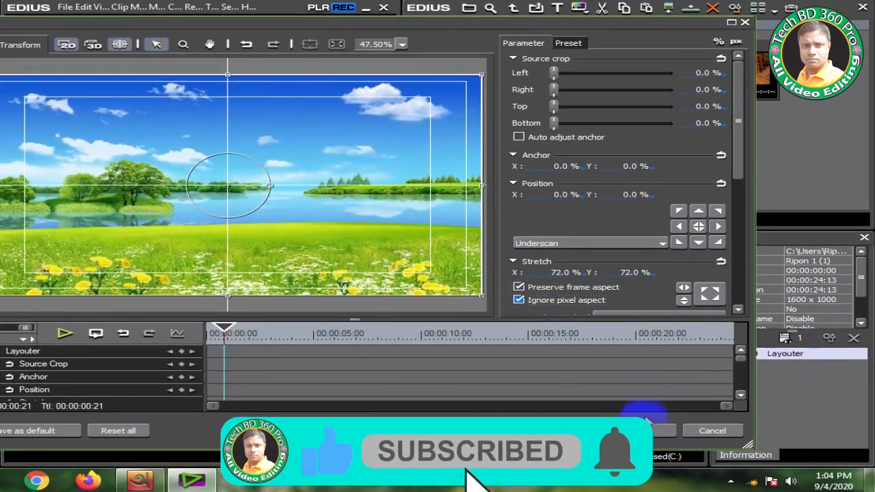
{"action": "left_click", "coordinate": [649, 431]}
In the Layouter of the G001 clip, scale it to about 46.8% and crop its left and right sides by 15%.
{"action": "left_click", "coordinate": [290, 303]}
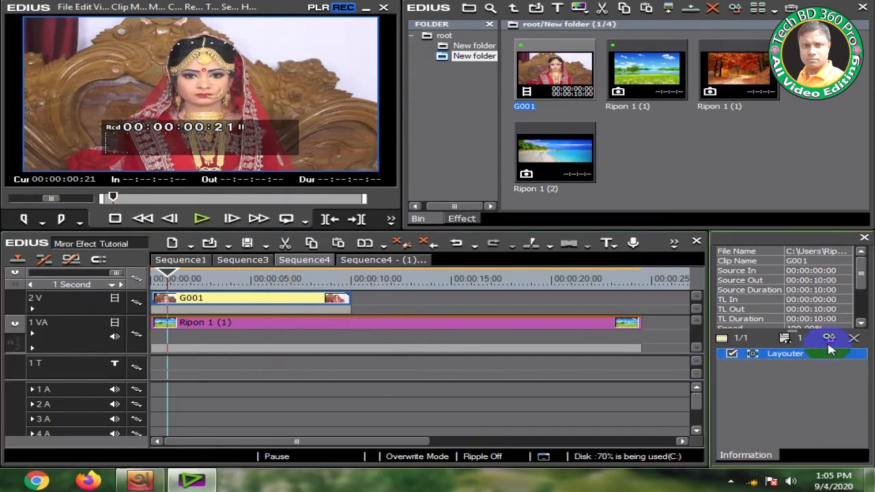
{"action": "key", "text": "F7"}
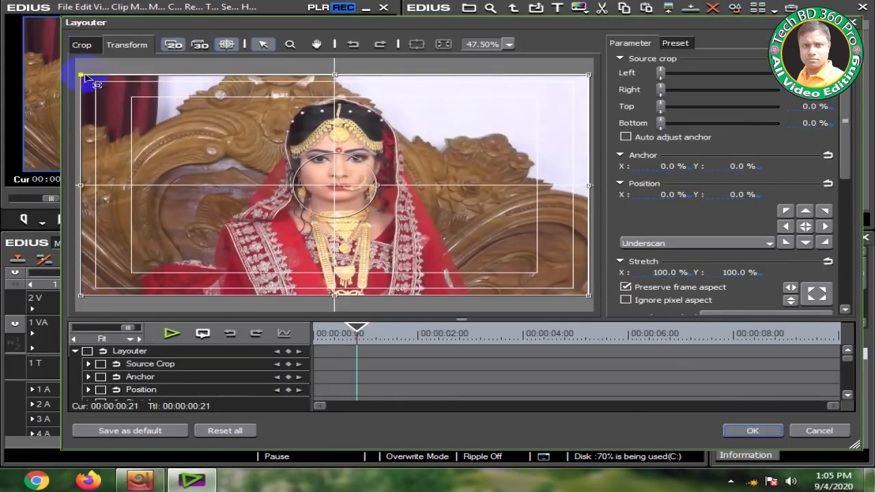
{"action": "left_click_drag", "start_coordinate": [81, 74], "coordinate": [215, 130]}
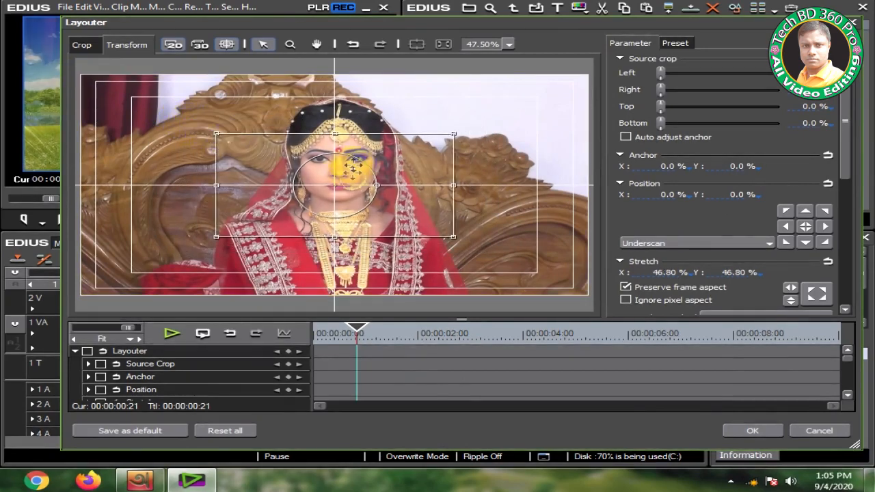
{"action": "left_click_drag", "start_coordinate": [660, 75], "coordinate": [683, 95]}
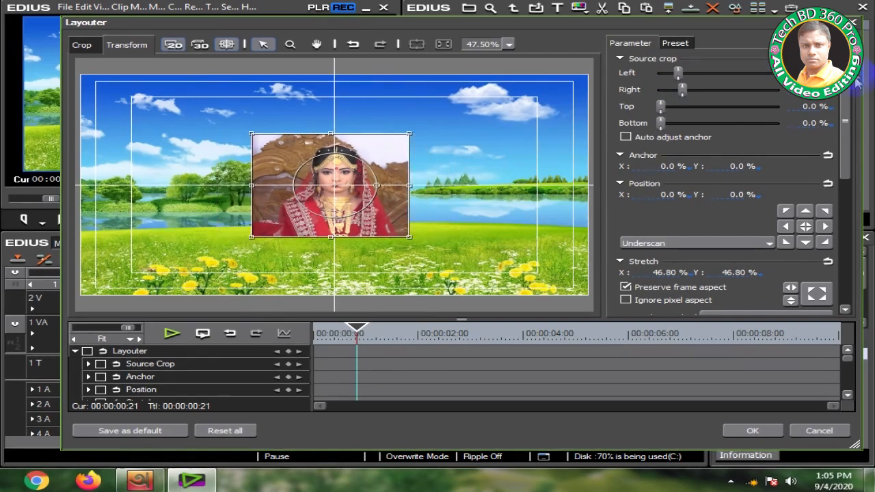
{"action": "type", "text": "15"}
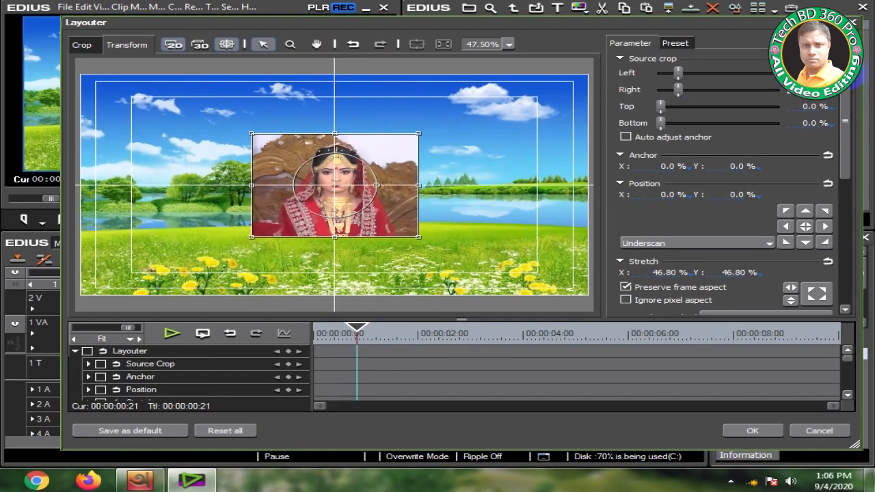
Give the G001 clip a green colour edge on the outside, about 8.5 px wide.
{"action": "left_click", "coordinate": [845, 199]}
{"action": "left_click_drag", "start_coordinate": [845, 198], "coordinate": [846, 217]}
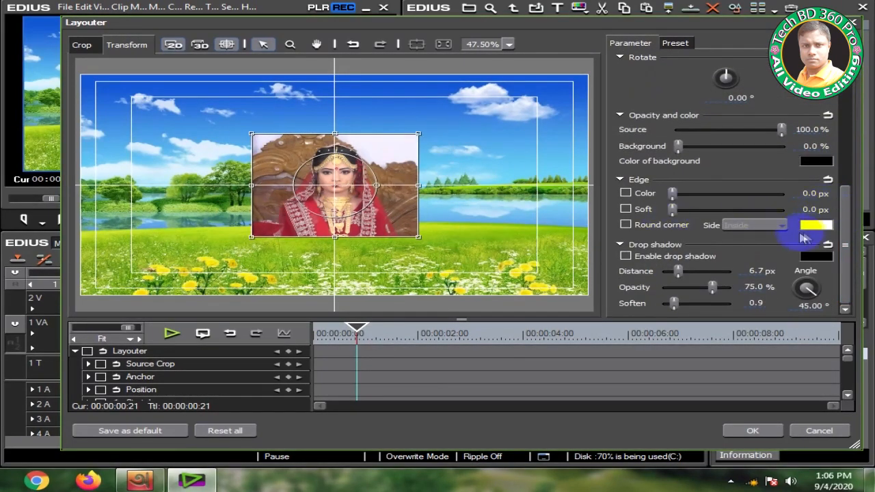
{"action": "left_click", "coordinate": [815, 225]}
{"action": "left_click", "coordinate": [438, 90]}
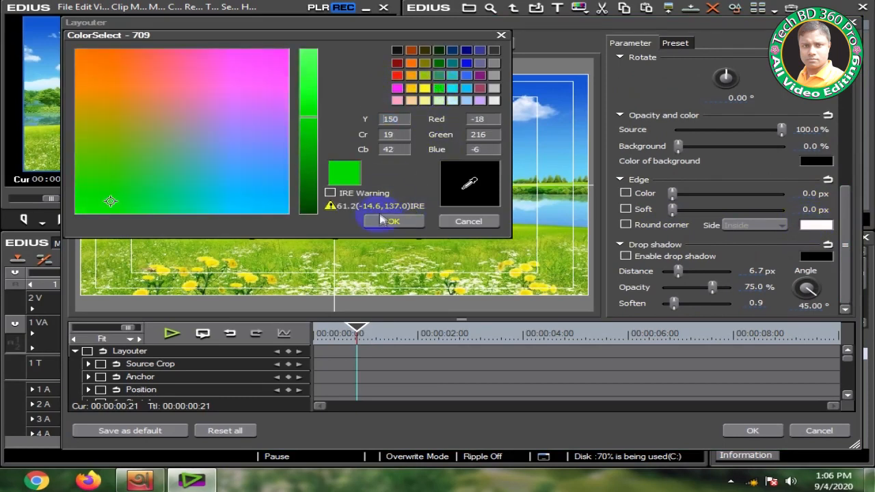
{"action": "left_click", "coordinate": [383, 222]}
{"action": "left_click", "coordinate": [626, 194]}
{"action": "mouse_move", "coordinate": [673, 194]}
{"action": "left_mouse_down"}
{"action": "mouse_move", "coordinate": [699, 199]}
{"action": "mouse_move", "coordinate": [689, 198]}
{"action": "left_mouse_up"}
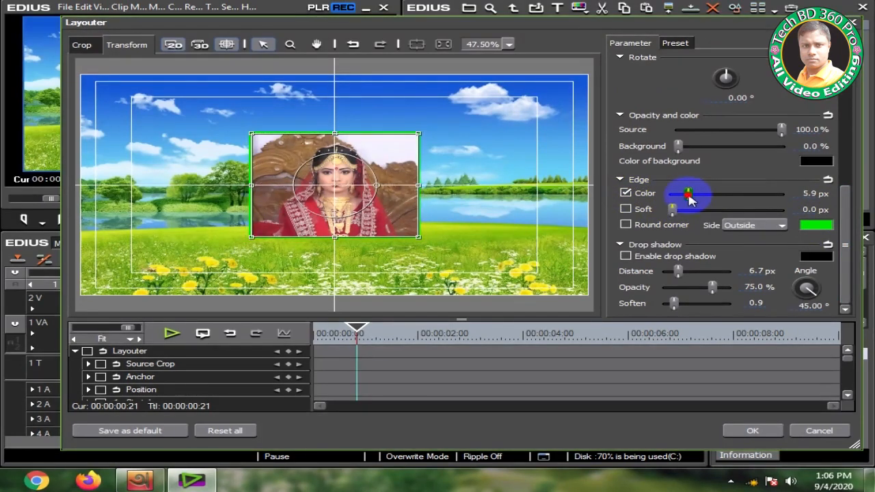
Move the G001 clip to the upper half of the frame at position X 0.0% and Y about -24.3%, and apply the layout.
{"action": "left_click_drag", "start_coordinate": [337, 202], "coordinate": [338, 142]}
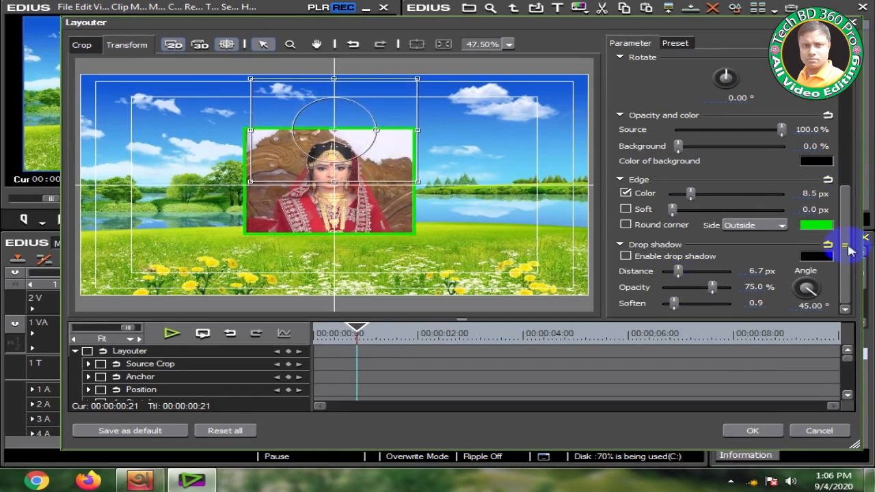
{"action": "left_click_drag", "start_coordinate": [845, 263], "coordinate": [834, 140]}
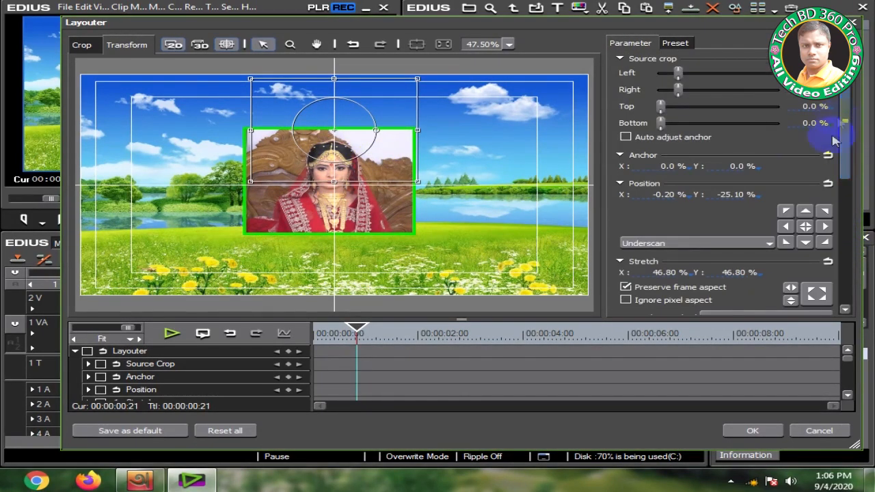
{"action": "left_click", "coordinate": [653, 196]}
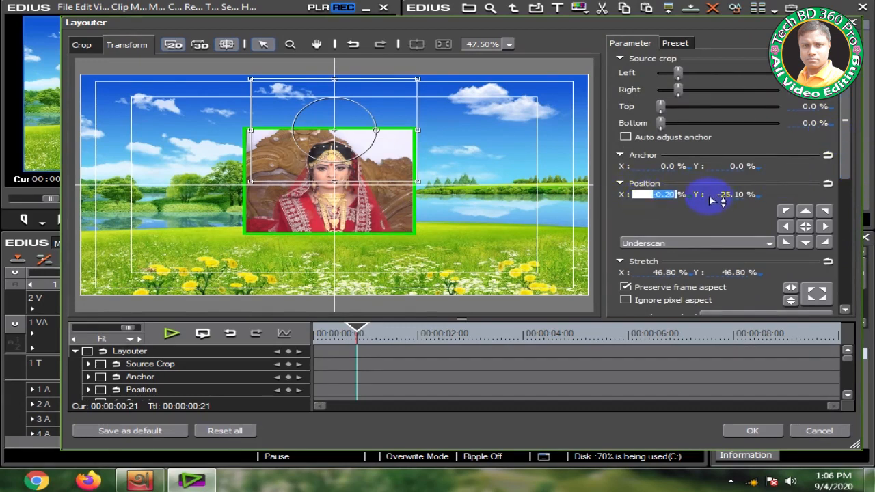
{"action": "type", "text": "0.0"}
{"action": "key", "text": "Return"}
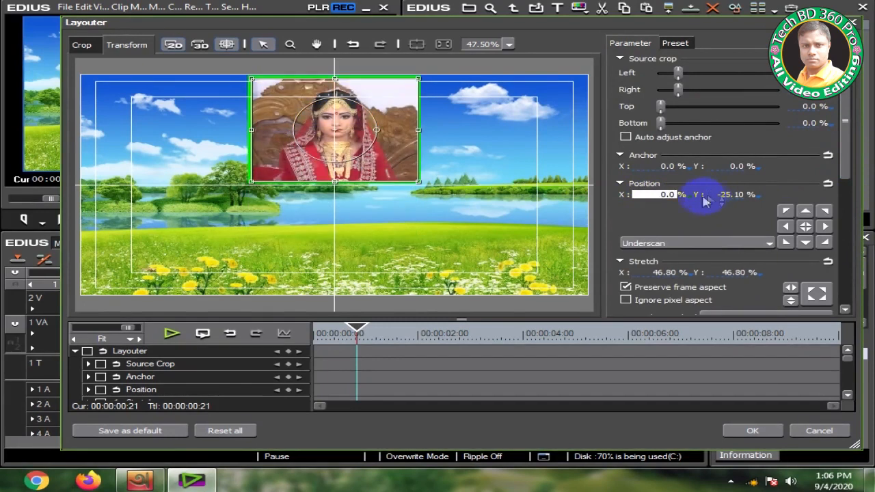
{"action": "left_click", "coordinate": [731, 195]}
{"action": "mouse_move", "coordinate": [732, 194]}
{"action": "left_mouse_down"}
{"action": "mouse_move", "coordinate": [731, 228]}
{"action": "mouse_move", "coordinate": [738, 172]}
{"action": "mouse_move", "coordinate": [740, 188]}
{"action": "left_mouse_up"}
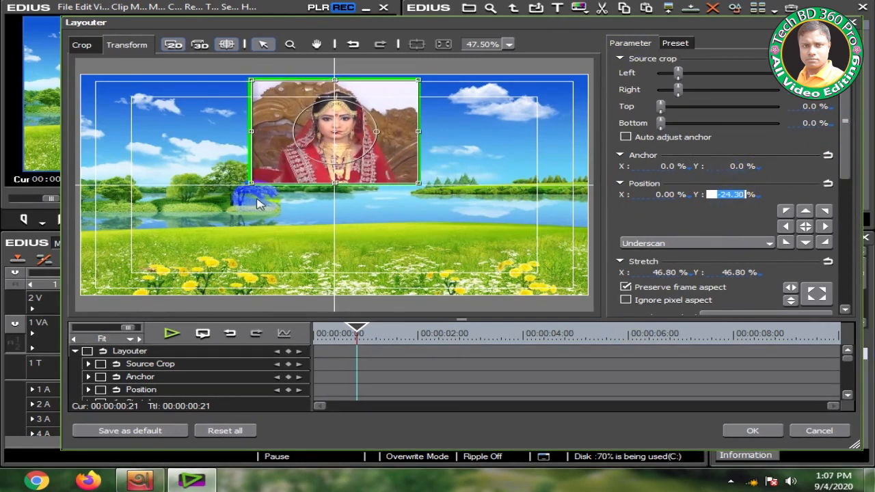
{"action": "left_click", "coordinate": [754, 432]}
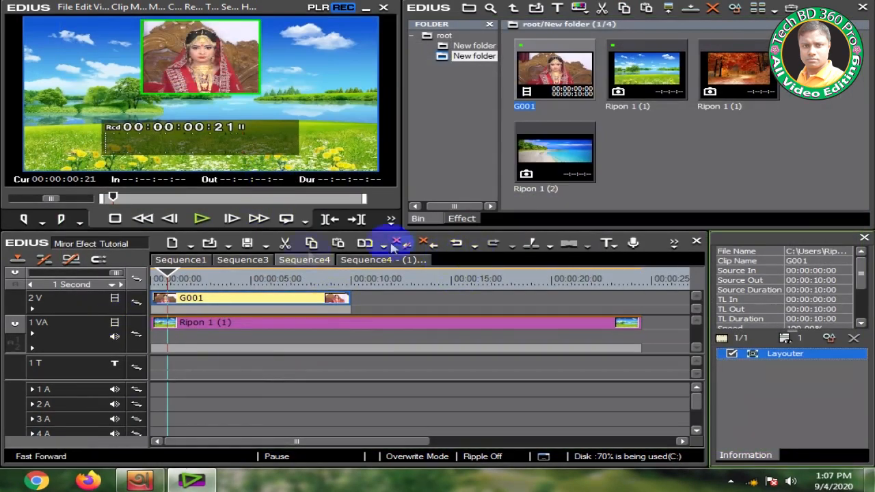
Add new video tracks above track 2 V and enlarge the preview area so the timeline shows the added tracks.
{"action": "right_click", "coordinate": [88, 298]}
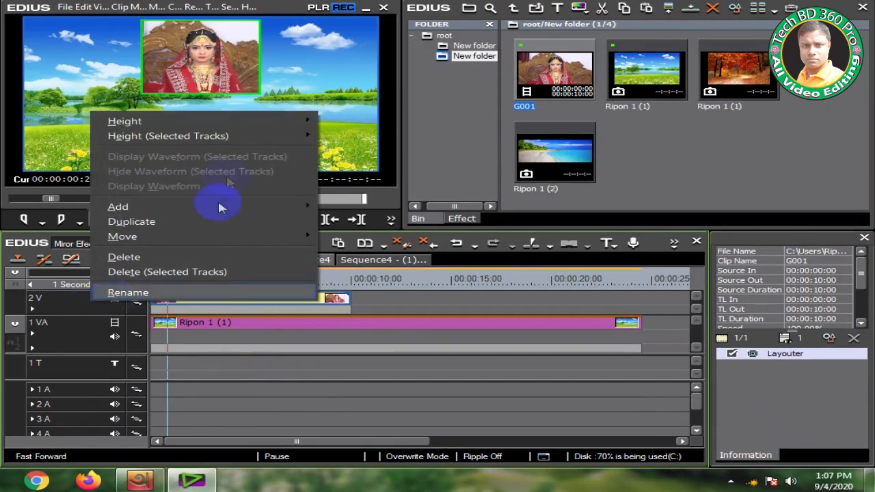
{"action": "mouse_move", "coordinate": [219, 207]}
{"action": "left_click", "coordinate": [383, 220]}
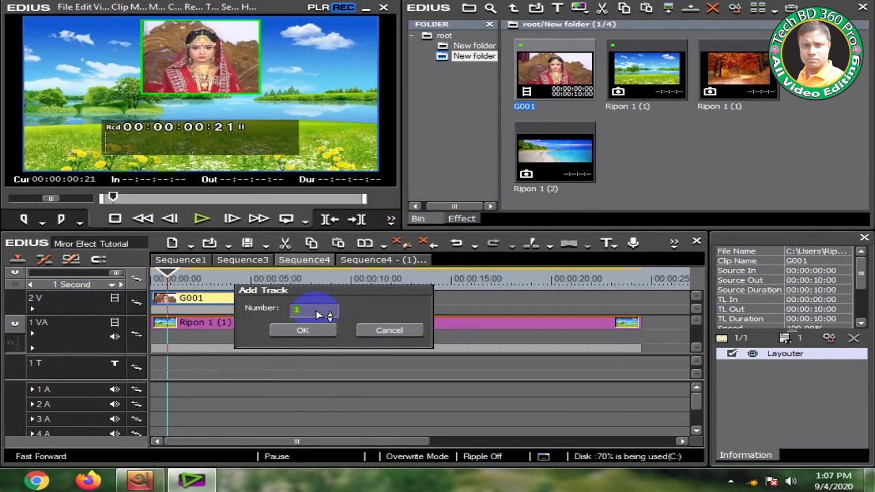
{"action": "left_click", "coordinate": [306, 331]}
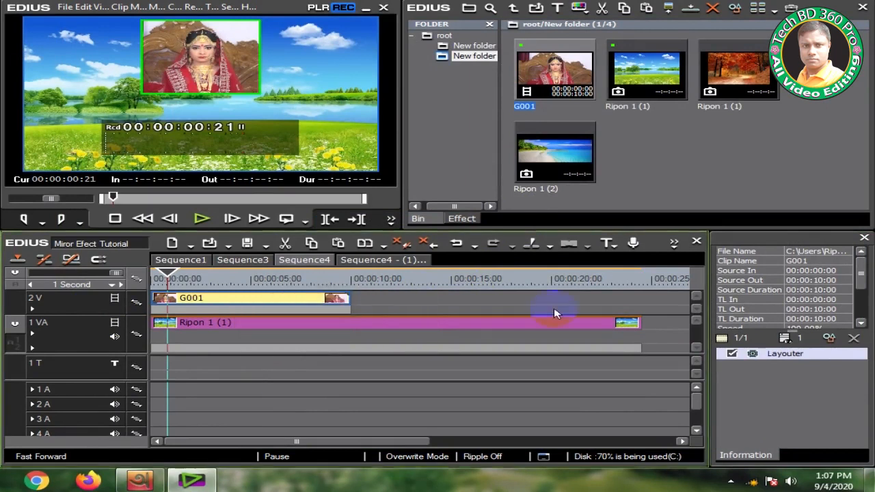
{"action": "left_click_drag", "start_coordinate": [337, 386], "coordinate": [383, 418]}
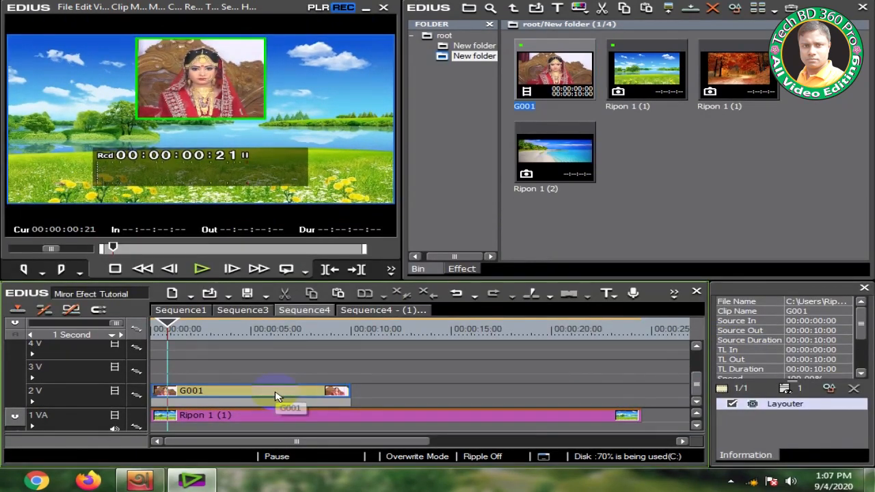
Copy the G001 clip from track 2 V to the start of track 3 V and select the copy.
{"action": "left_click", "coordinate": [277, 395]}
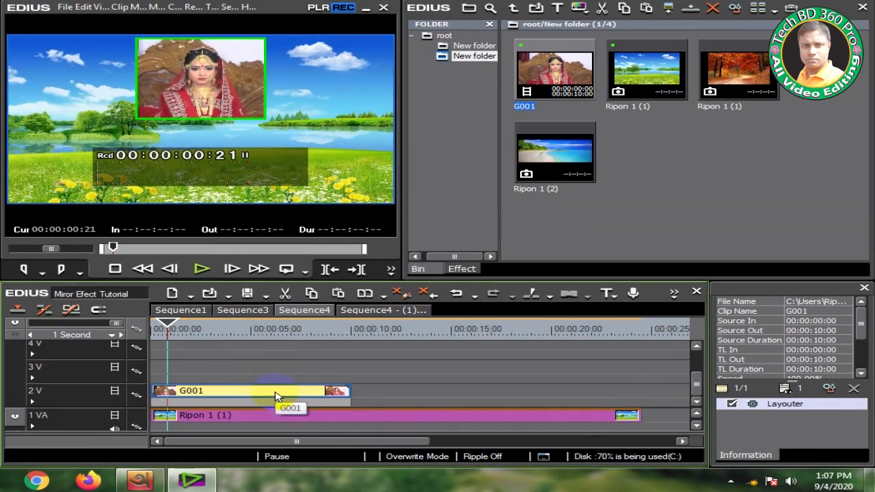
{"action": "left_click_drag", "start_coordinate": [277, 397], "coordinate": [274, 373]}
{"action": "left_click", "coordinate": [321, 382]}
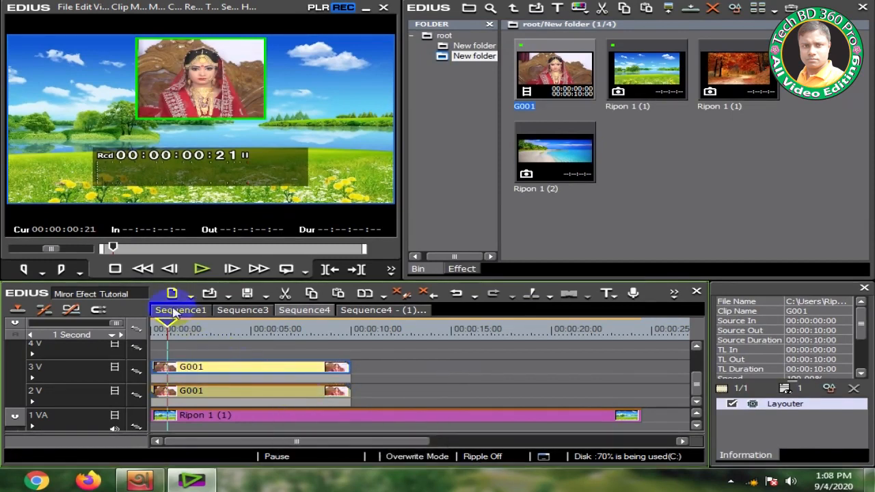
{"action": "left_click", "coordinate": [257, 372]}
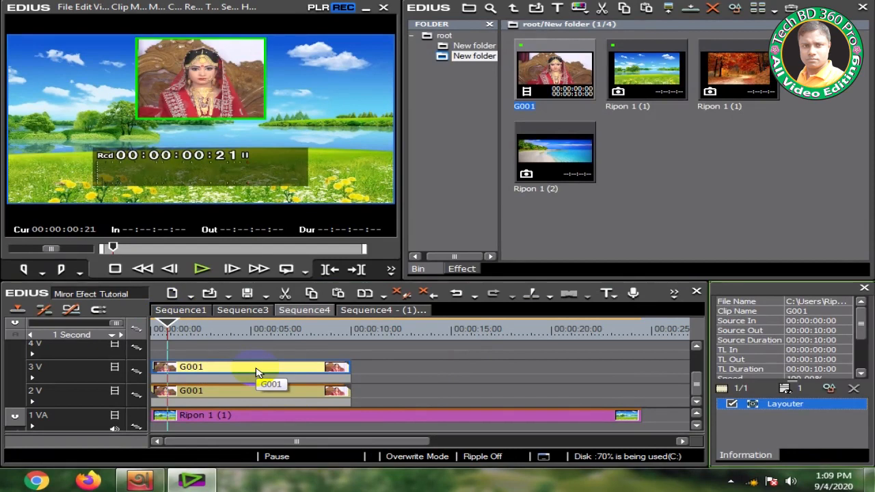
Apply the Mirror video filter to the G001 clip on track 3 V.
{"action": "left_click", "coordinate": [472, 268]}
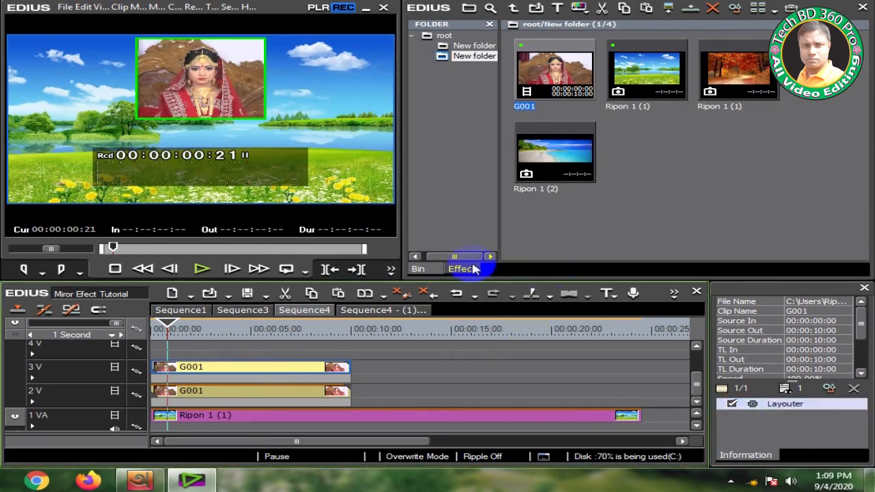
{"action": "left_click", "coordinate": [497, 47]}
{"action": "left_click_drag", "start_coordinate": [862, 149], "coordinate": [862, 129]}
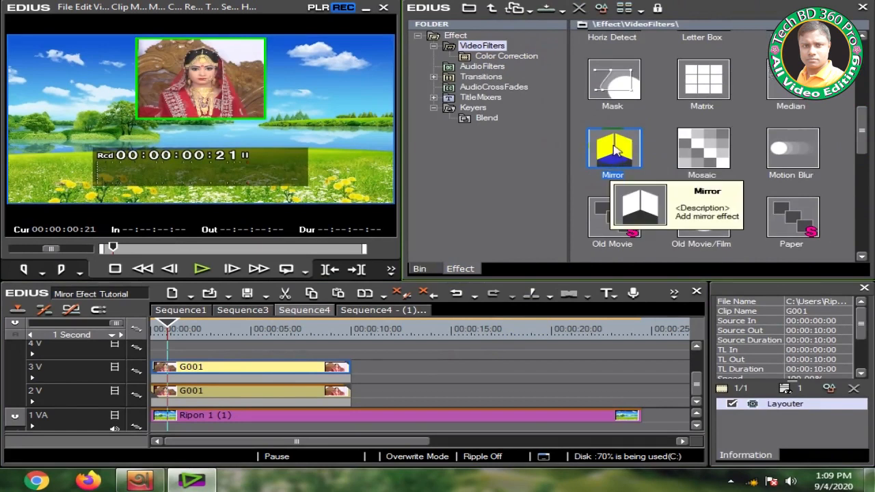
{"action": "left_click_drag", "start_coordinate": [614, 152], "coordinate": [275, 369]}
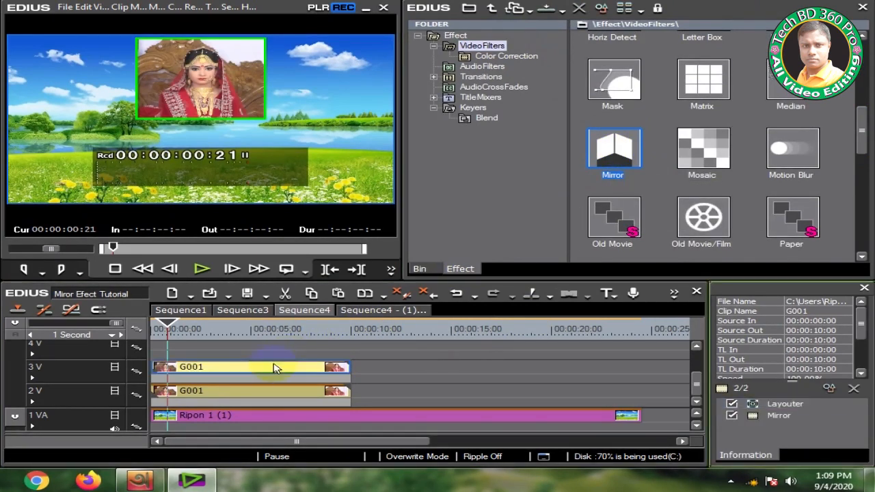
Set the Mirror filter on the track 3 V clip to vertical flipping only, with horizontal flipping turned off.
{"action": "left_click", "coordinate": [783, 415]}
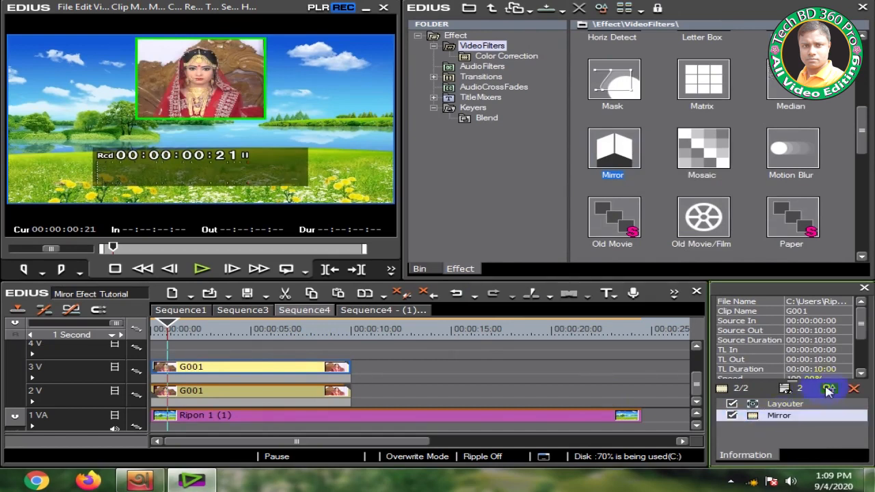
{"action": "left_click", "coordinate": [828, 387]}
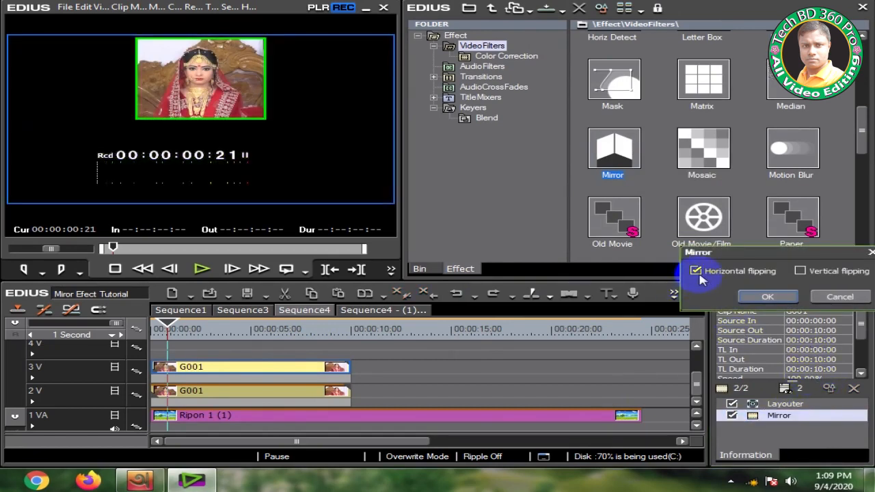
{"action": "left_click", "coordinate": [695, 271]}
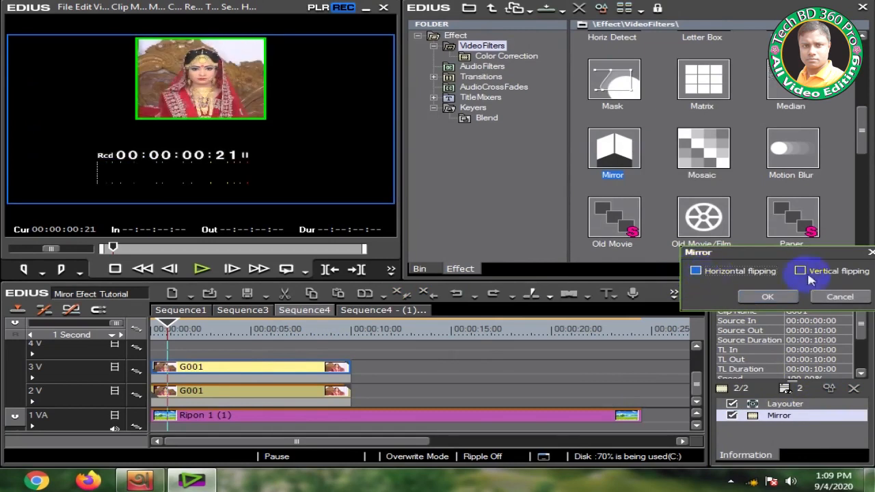
{"action": "left_click", "coordinate": [801, 272]}
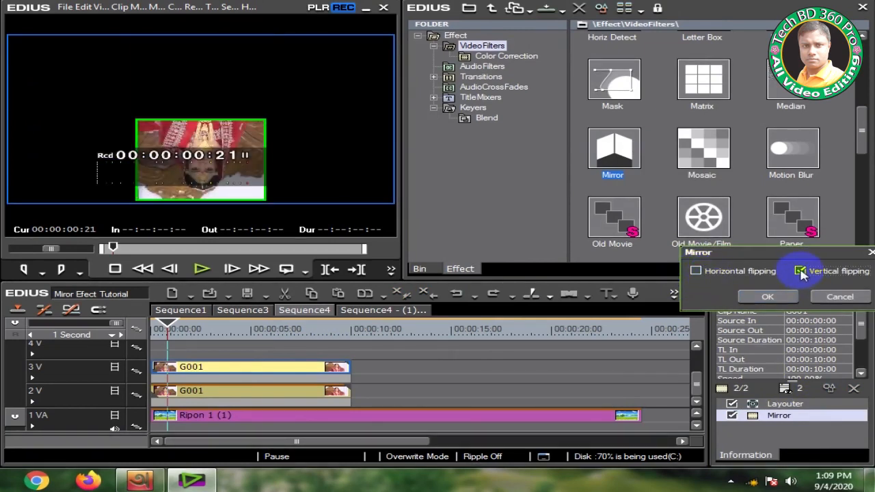
{"action": "left_click", "coordinate": [767, 299]}
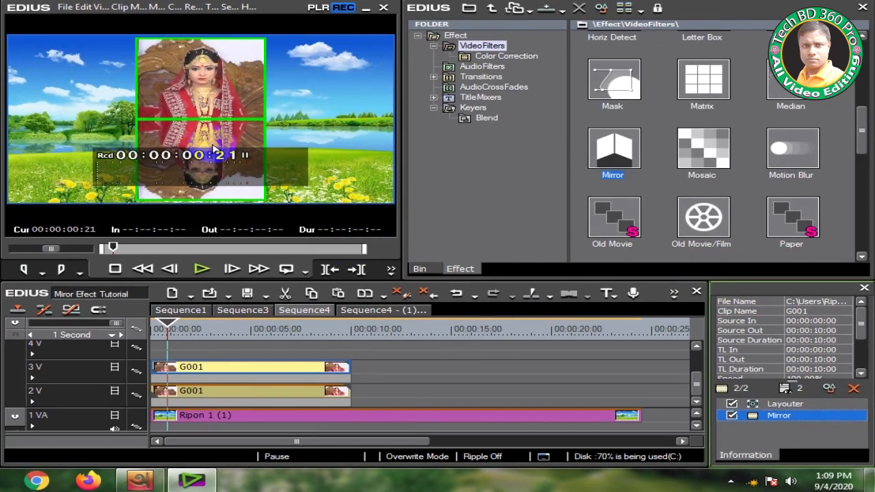
Move the track 3 V clip down in its Layouter to position Y about -14.4% and apply the layout.
{"action": "left_click", "coordinate": [294, 375]}
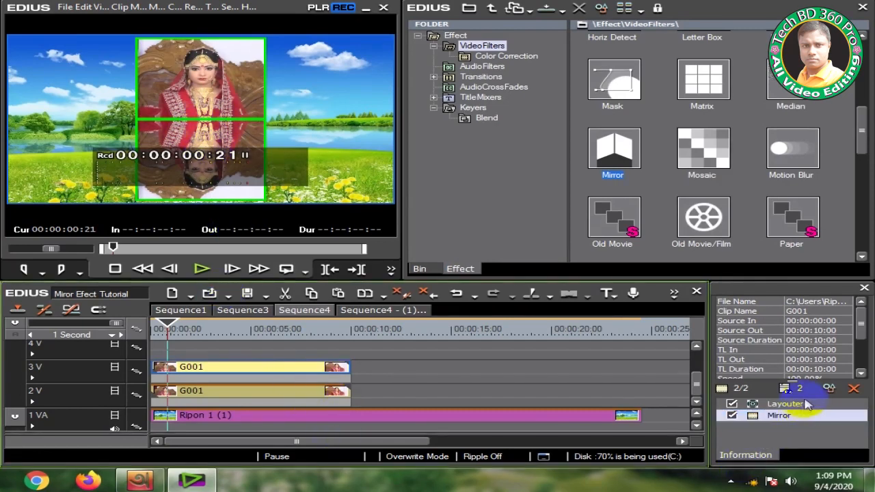
{"action": "left_click", "coordinate": [796, 404]}
{"action": "left_click", "coordinate": [829, 388]}
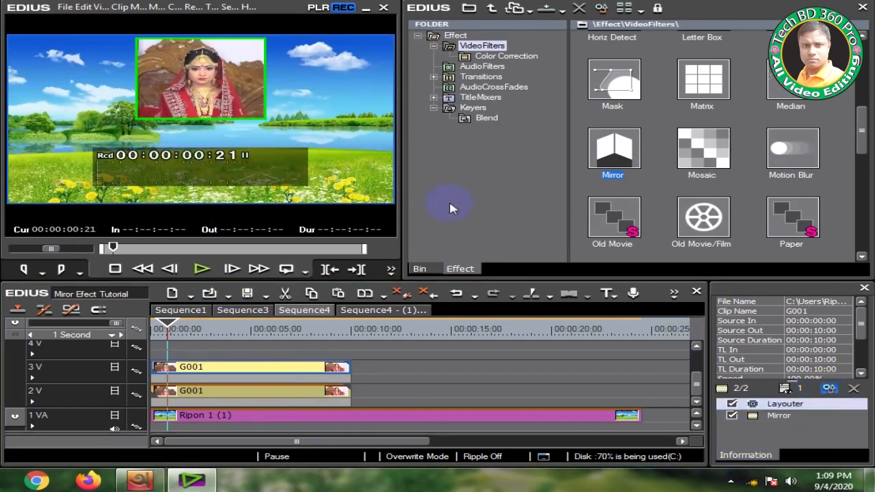
{"action": "key", "text": "F7"}
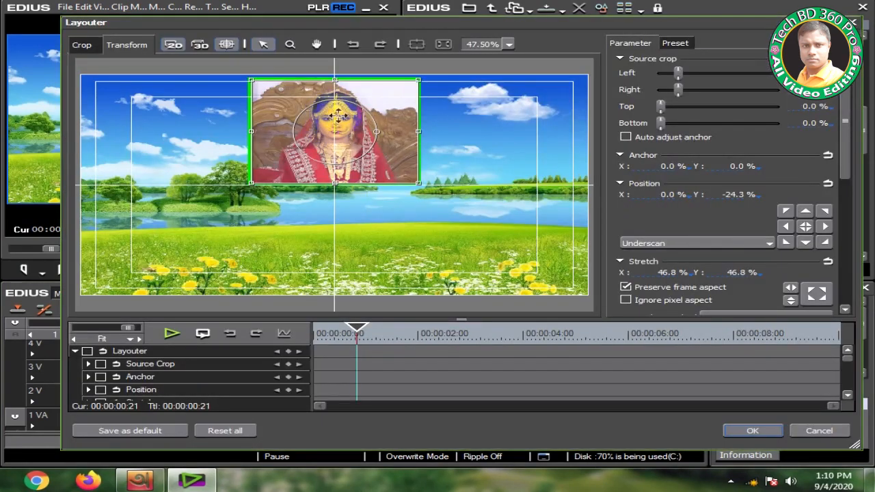
{"action": "left_click_drag", "start_coordinate": [336, 113], "coordinate": [335, 119]}
{"action": "left_click_drag", "start_coordinate": [334, 124], "coordinate": [335, 127]}
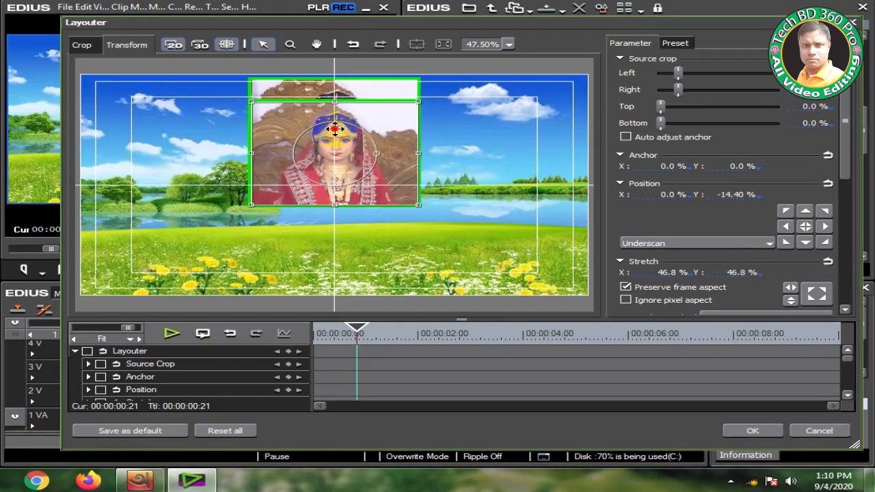
{"action": "left_click", "coordinate": [744, 429]}
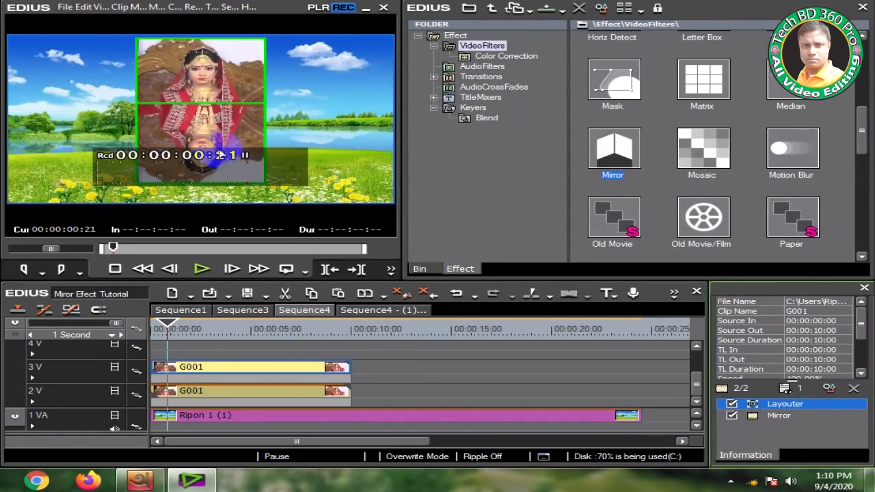
Readjust the mirrored clip's Layouter position to Y about -17.1% and apply it.
{"action": "left_click", "coordinate": [829, 390]}
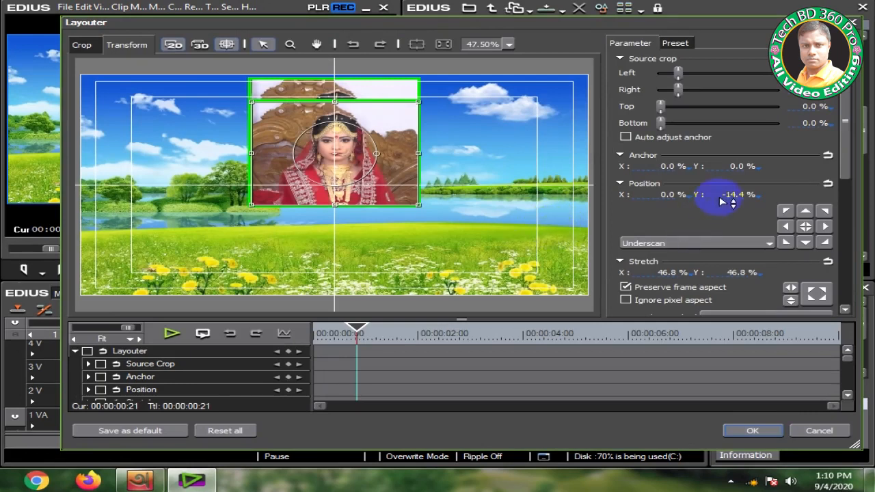
{"action": "left_click", "coordinate": [721, 198]}
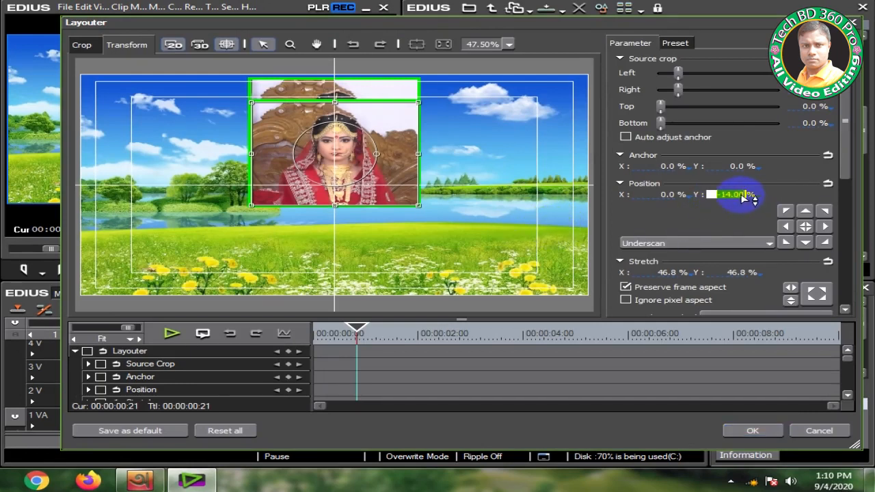
{"action": "scroll", "coordinate": [743, 199], "scroll_direction": "down", "scroll_amount": 10}
{"action": "scroll", "coordinate": [743, 199], "scroll_direction": "down", "scroll_amount": 9}
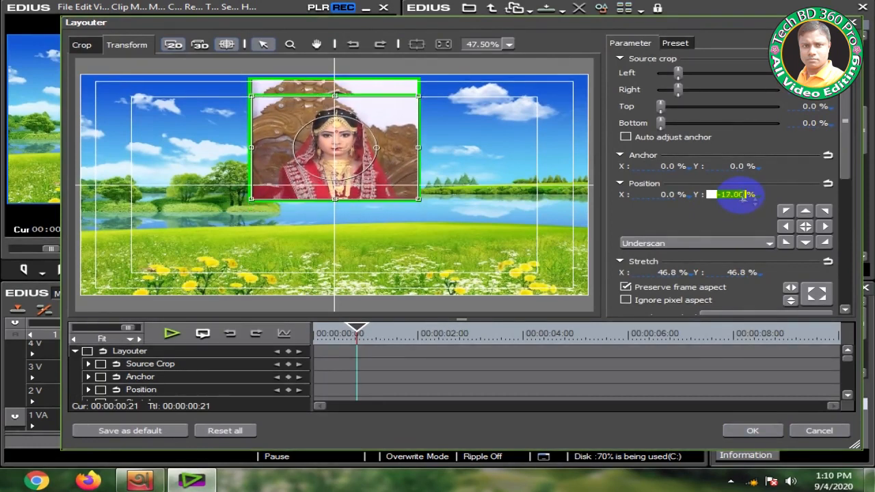
{"action": "left_click", "coordinate": [752, 431]}
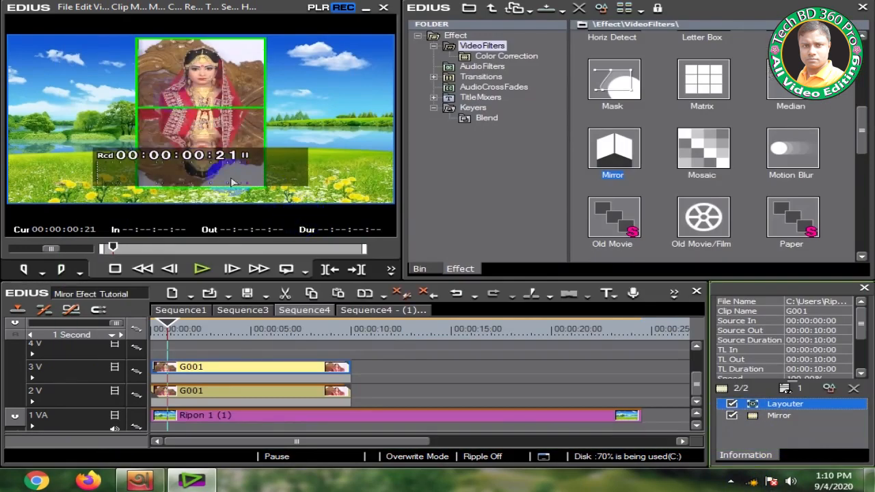
Reduce the source opacity of the track 3 V clip to 50% in its Layouter and apply the change.
{"action": "left_click", "coordinate": [287, 369]}
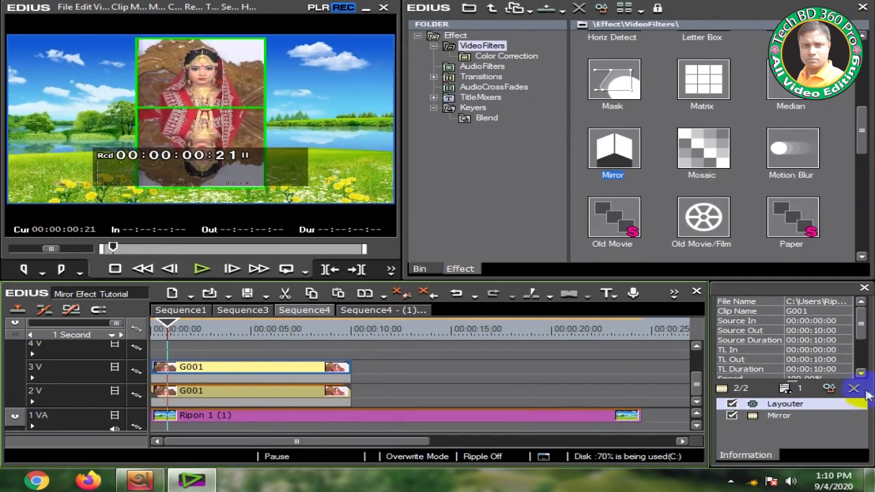
{"action": "left_click", "coordinate": [819, 404]}
{"action": "left_click", "coordinate": [829, 388]}
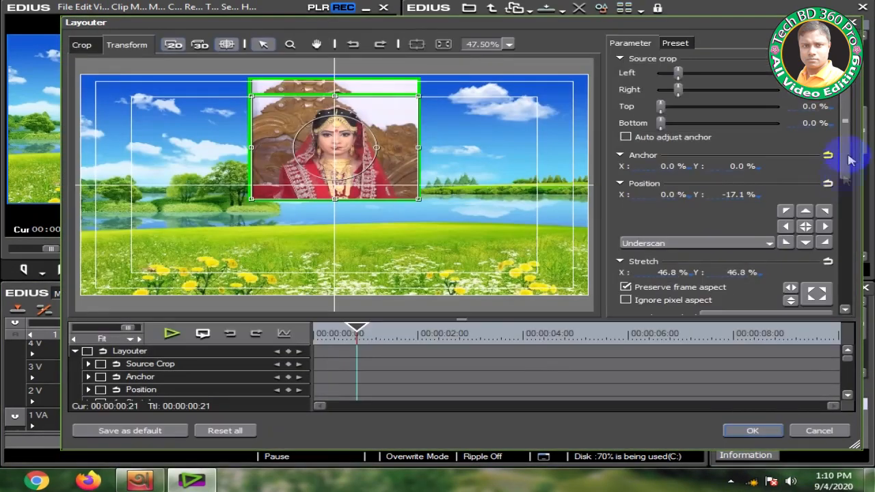
{"action": "scroll", "coordinate": [845, 126], "scroll_direction": "down", "scroll_amount": 5}
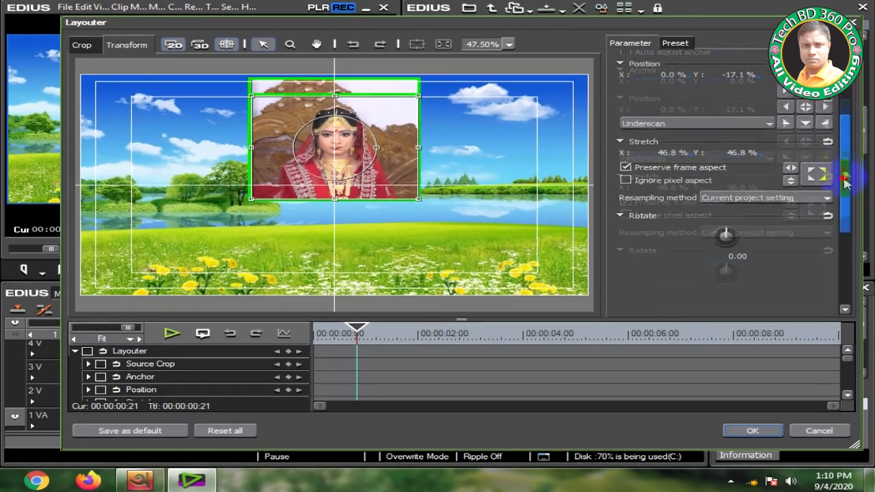
{"action": "left_click_drag", "start_coordinate": [740, 233], "coordinate": [735, 231]}
{"action": "left_click", "coordinate": [798, 228]}
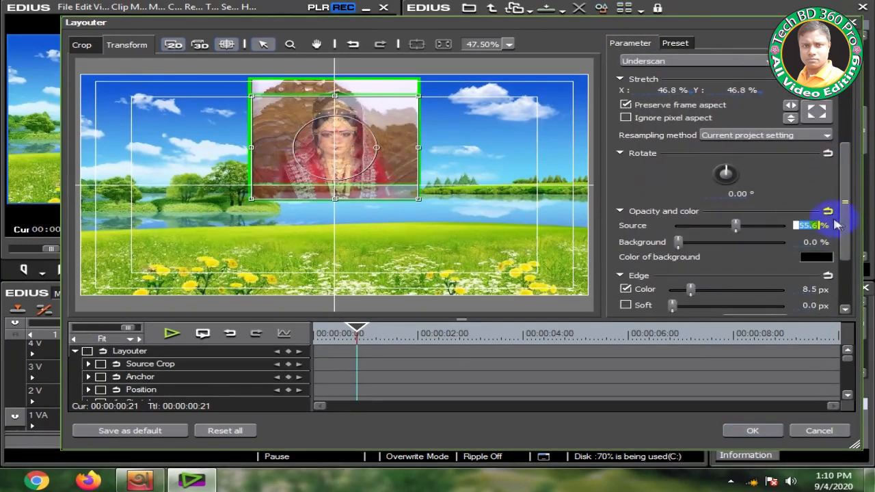
{"action": "type", "text": "50"}
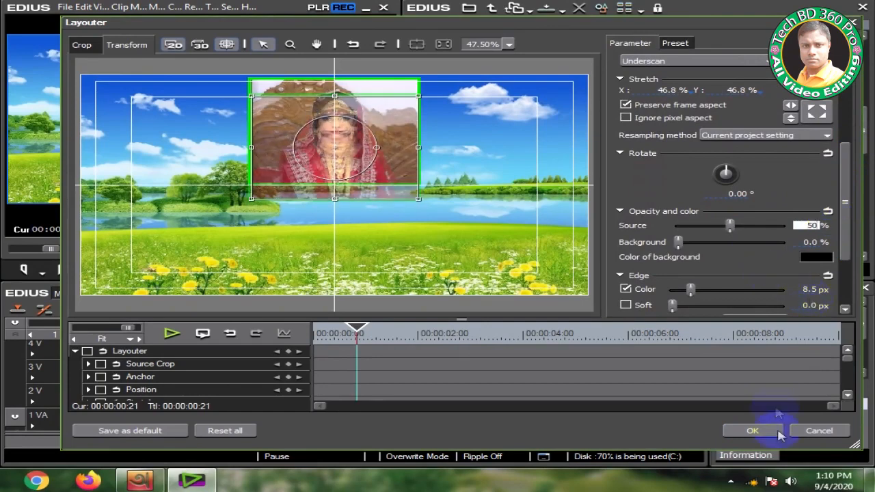
{"action": "left_click", "coordinate": [752, 430]}
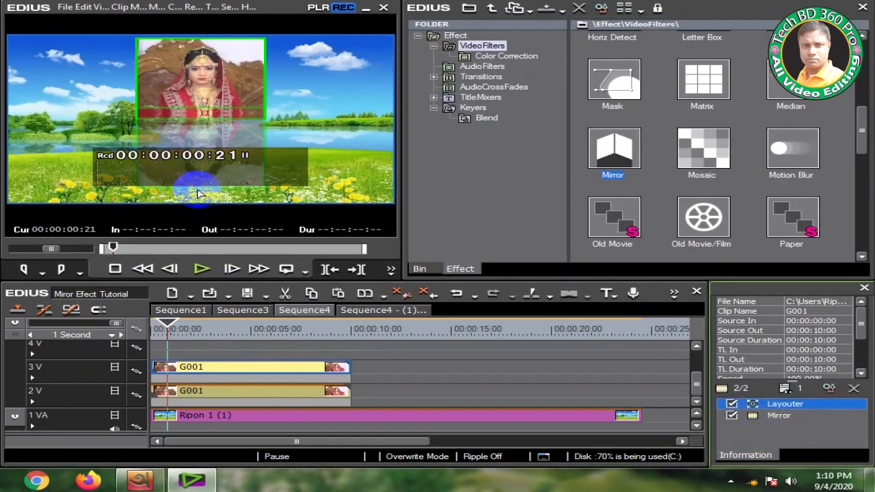
Move the playhead to 00:00:04:12 and set the mirrored clip's position Y to about -24%, so its edge meets the upper clip.
{"action": "left_click_drag", "start_coordinate": [183, 329], "coordinate": [240, 329]}
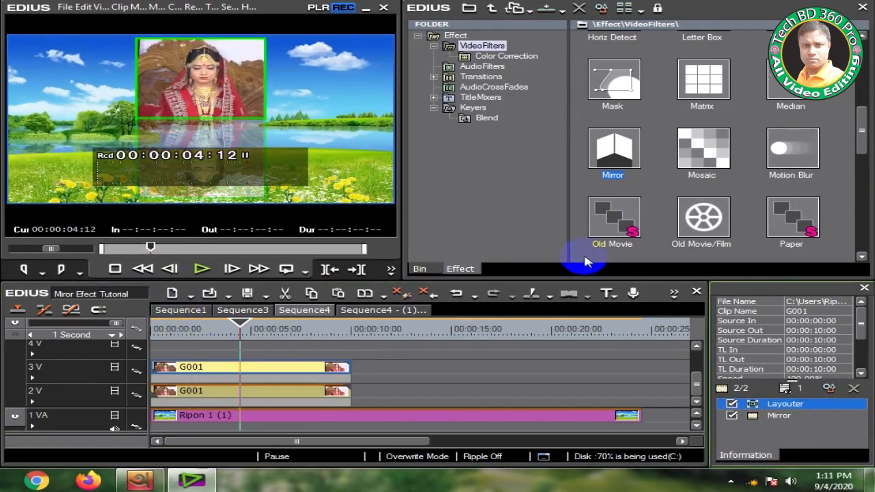
{"action": "left_click", "coordinate": [828, 388]}
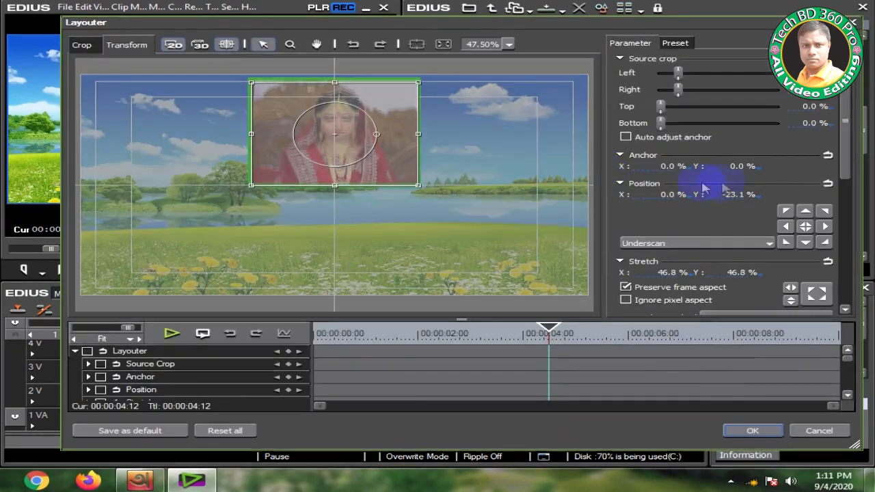
{"action": "left_click", "coordinate": [724, 195]}
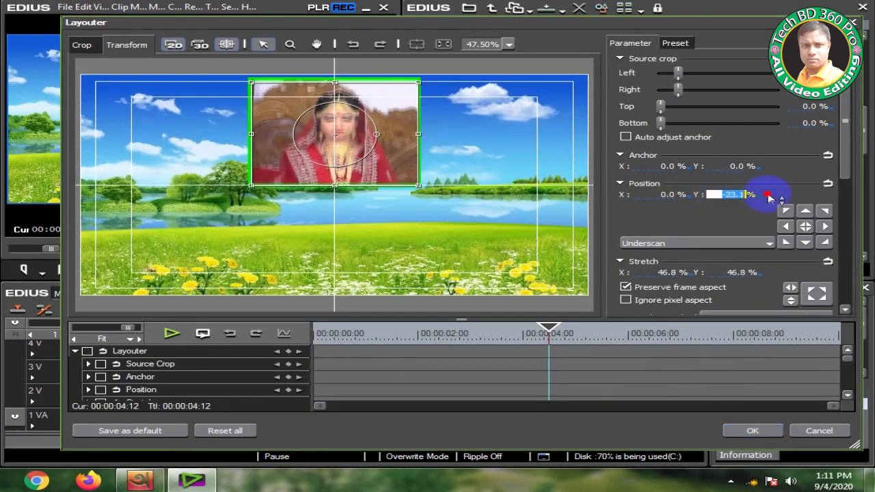
{"action": "left_click_drag", "start_coordinate": [740, 196], "coordinate": [742, 196]}
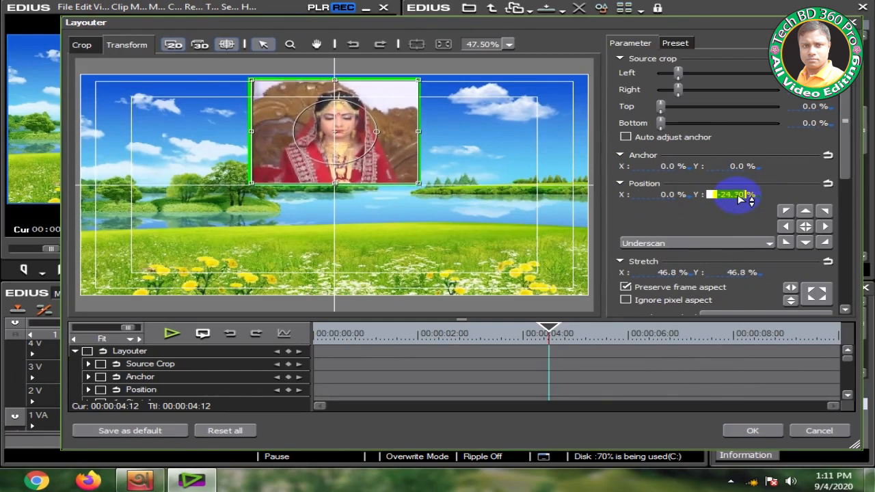
{"action": "left_click", "coordinate": [752, 429]}
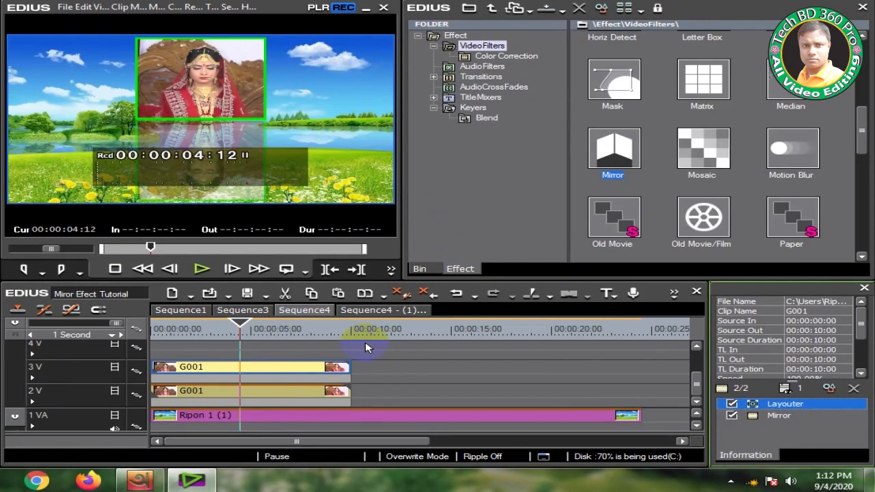
Select the G001 clips on tracks 2 V and 3 V, add them to the bin as a sequence, and show the bin.
{"action": "left_click_drag", "start_coordinate": [380, 358], "coordinate": [198, 412]}
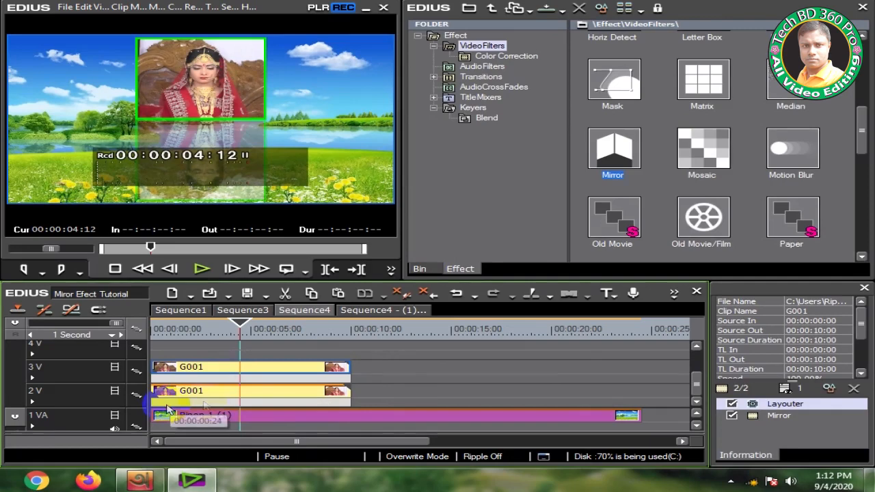
{"action": "left_click", "coordinate": [84, 8]}
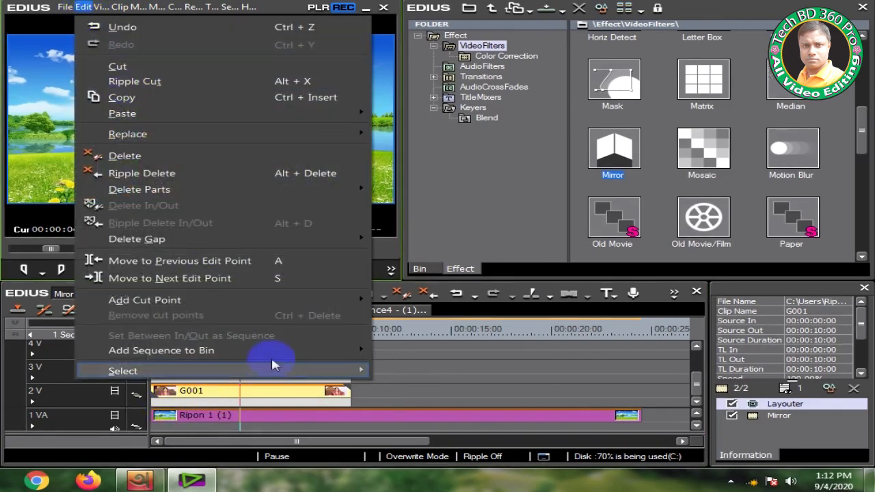
{"action": "mouse_move", "coordinate": [277, 351]}
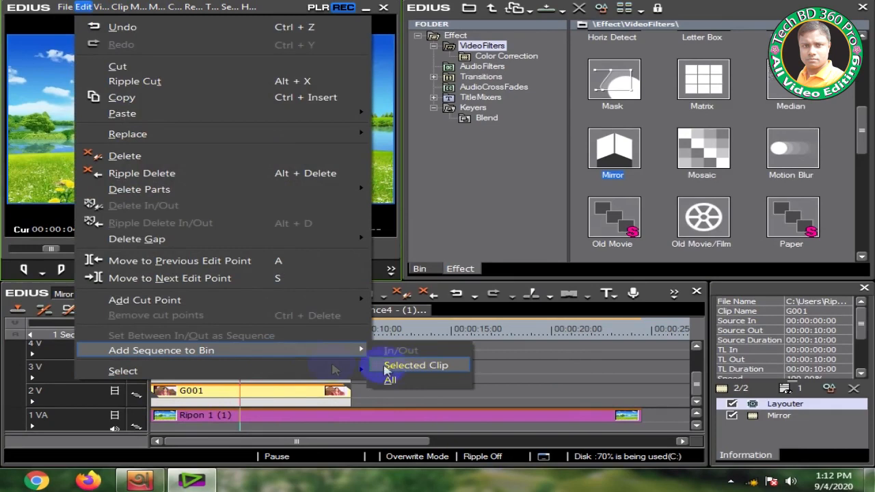
{"action": "left_click", "coordinate": [84, 8]}
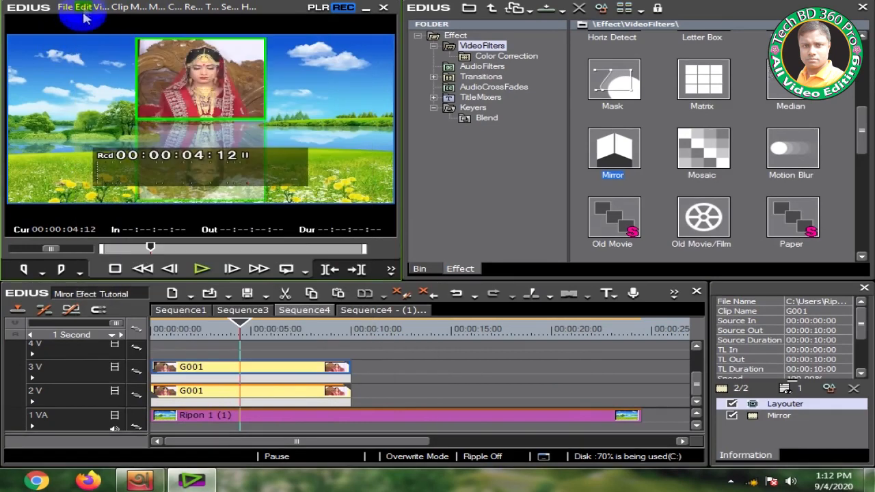
{"action": "left_click", "coordinate": [84, 8]}
{"action": "mouse_move", "coordinate": [156, 356]}
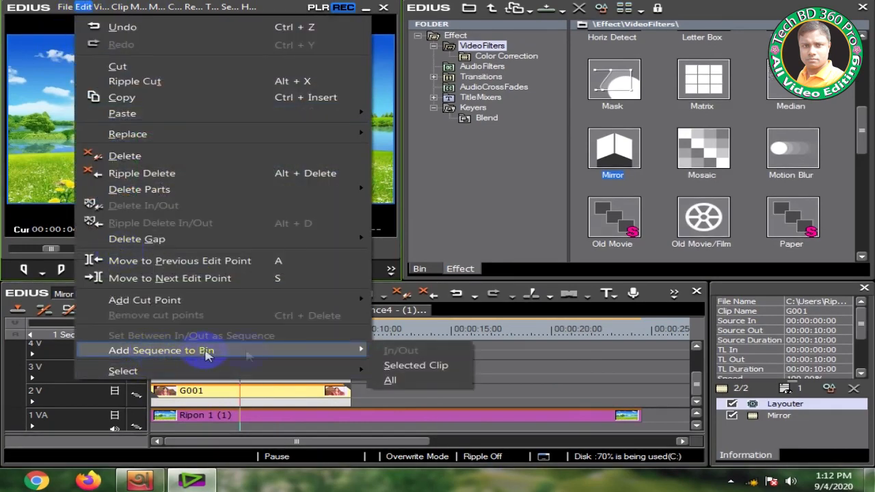
{"action": "left_click", "coordinate": [410, 367]}
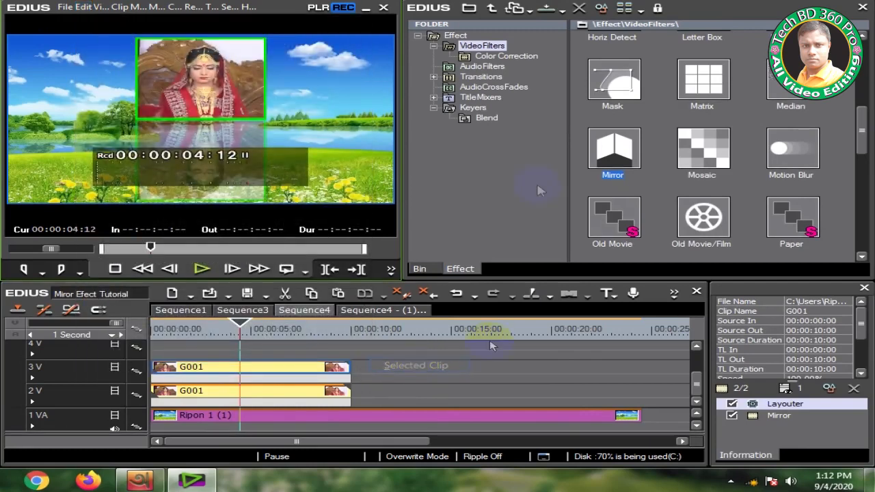
{"action": "left_click", "coordinate": [418, 269]}
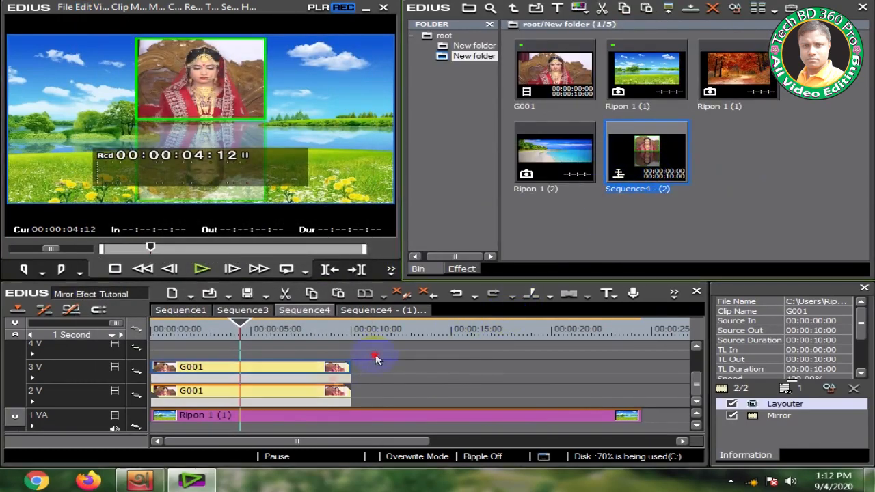
Delete the two selected G001 clips and place the Sequence4 - (2) clip from the bin at the start of track 2 V.
{"action": "key", "text": "Delete"}
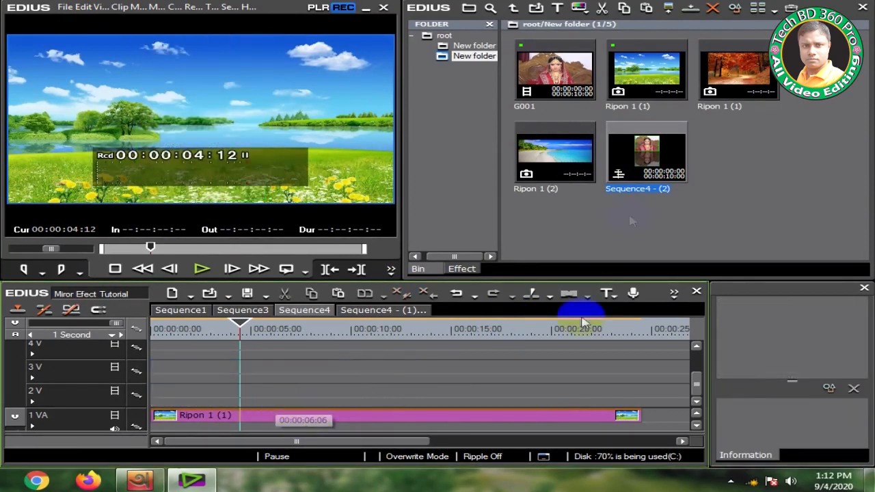
{"action": "left_click_drag", "start_coordinate": [647, 154], "coordinate": [277, 395]}
{"action": "left_click", "coordinate": [865, 403]}
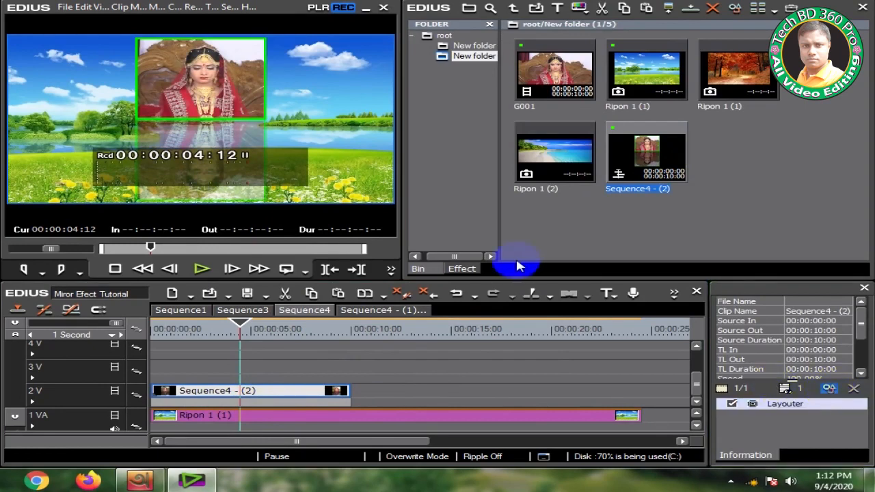
In the Layouter of the Sequence4 - (2) clip, scale it to about 57.3% and switch to 3D mode.
{"action": "key", "text": "F7"}
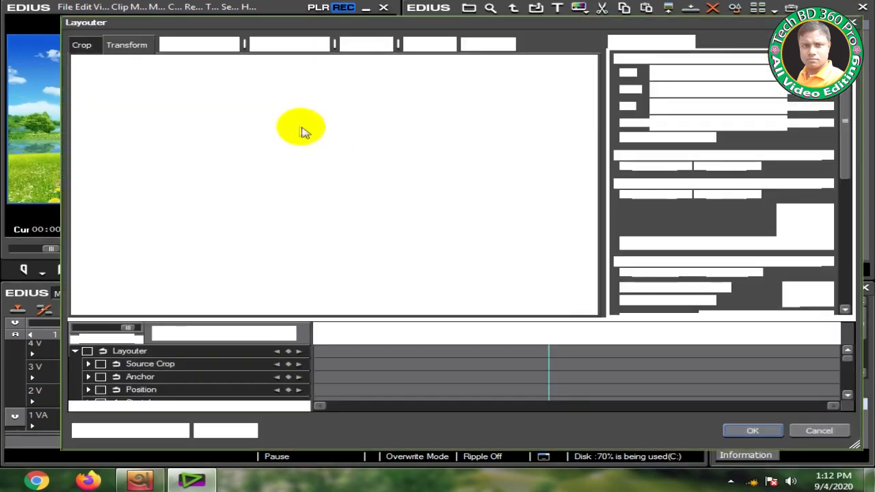
{"action": "left_click_drag", "start_coordinate": [82, 77], "coordinate": [155, 127]}
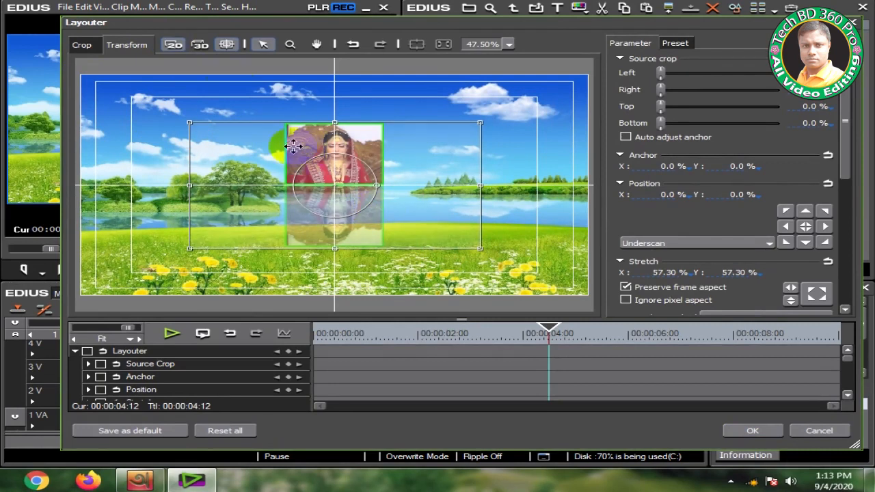
{"action": "left_click", "coordinate": [203, 49]}
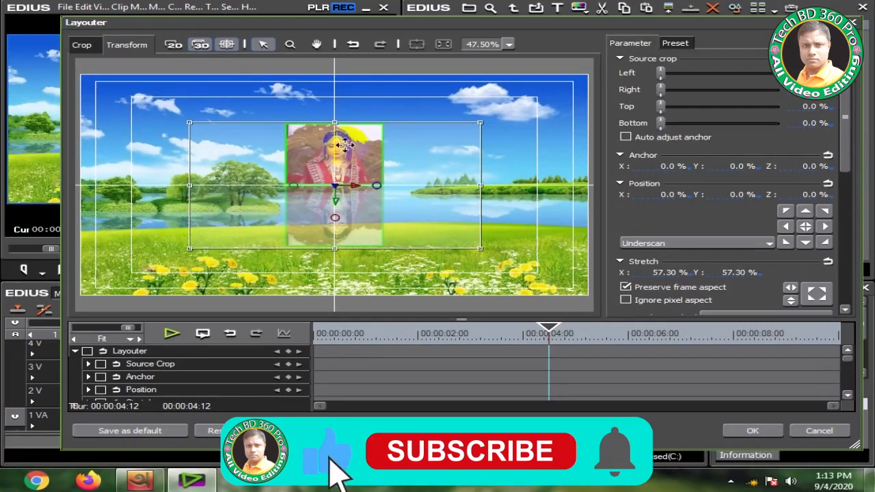
Move the sequence off the frame's left side to position X about -61.9% and enlarge its stretch to about 70.3%.
{"action": "left_click", "coordinate": [509, 44]}
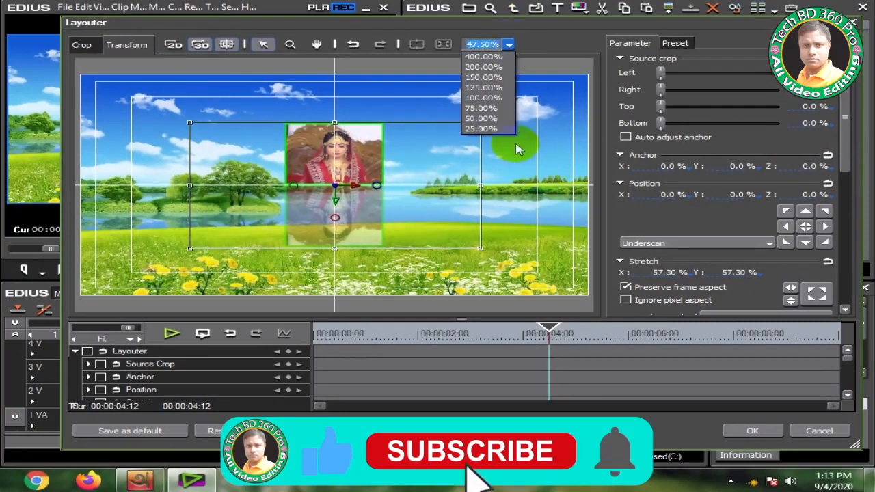
{"action": "left_click", "coordinate": [479, 129]}
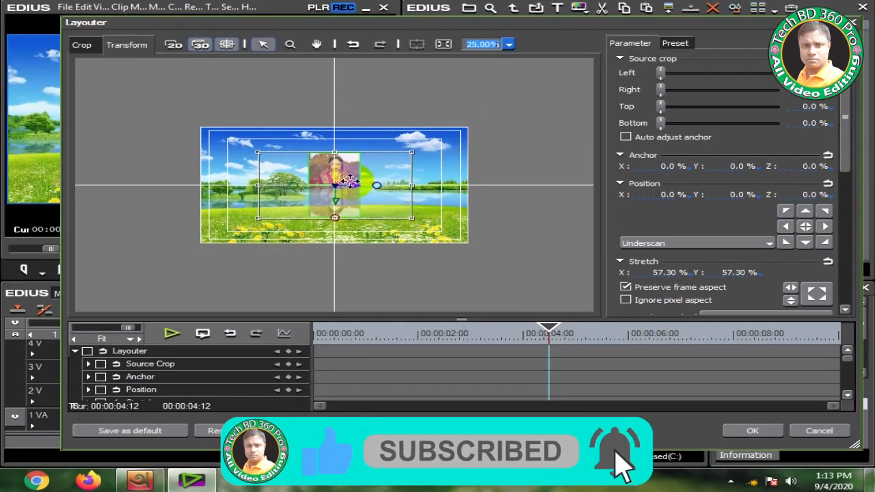
{"action": "left_click_drag", "start_coordinate": [350, 180], "coordinate": [177, 168]}
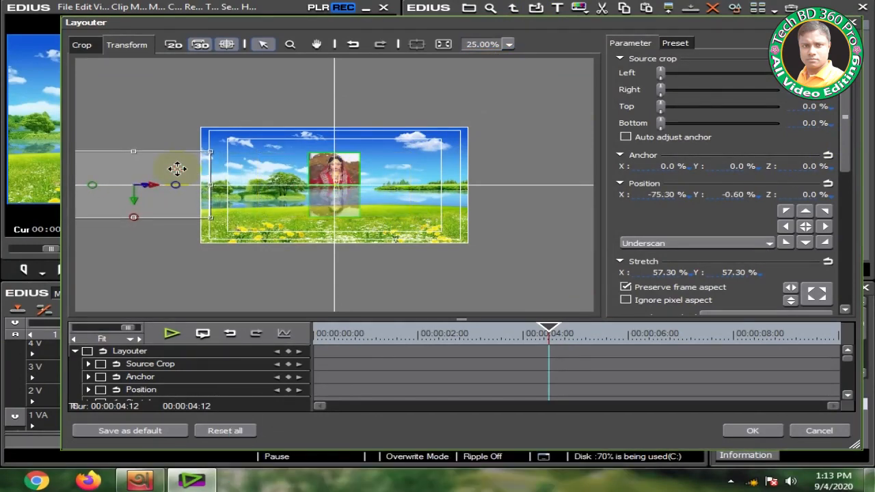
{"action": "left_click_drag", "start_coordinate": [178, 168], "coordinate": [202, 168]}
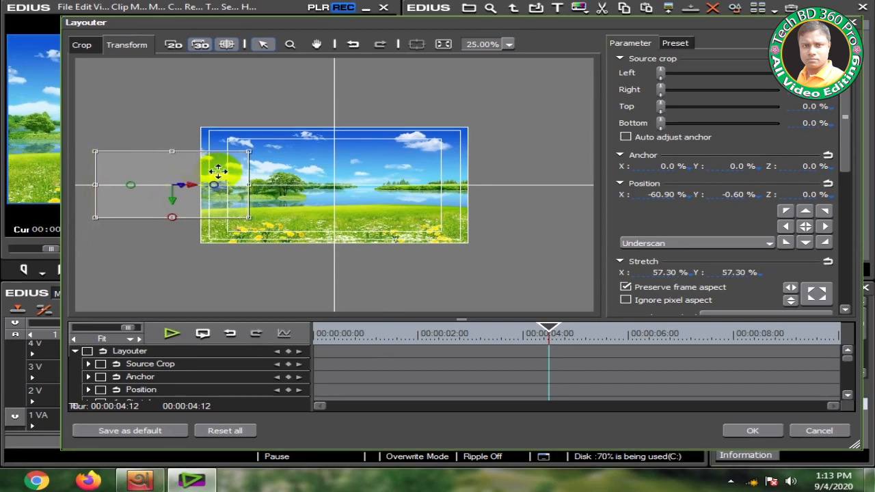
{"action": "left_click_drag", "start_coordinate": [248, 218], "coordinate": [268, 238]}
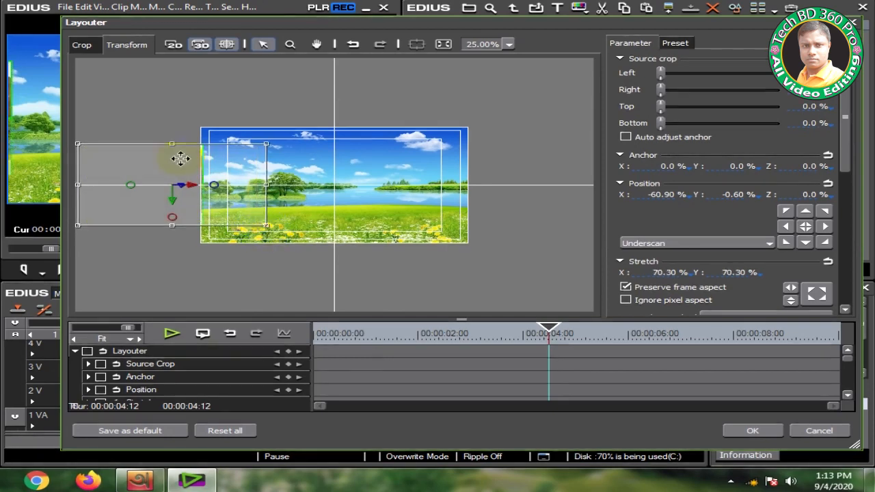
{"action": "key", "text": "Left"}
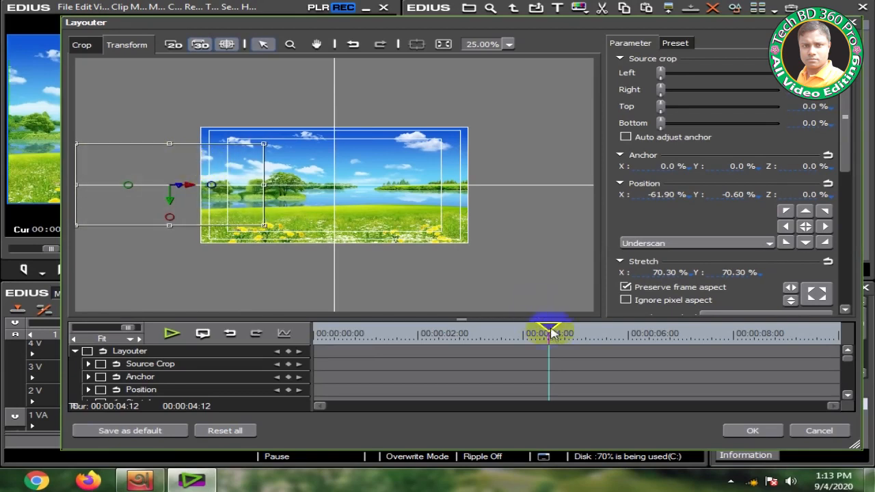
Enable keyframing for all Layouter parameters and add a keyframe at 00:00:00:00.
{"action": "left_click_drag", "start_coordinate": [550, 331], "coordinate": [295, 332]}
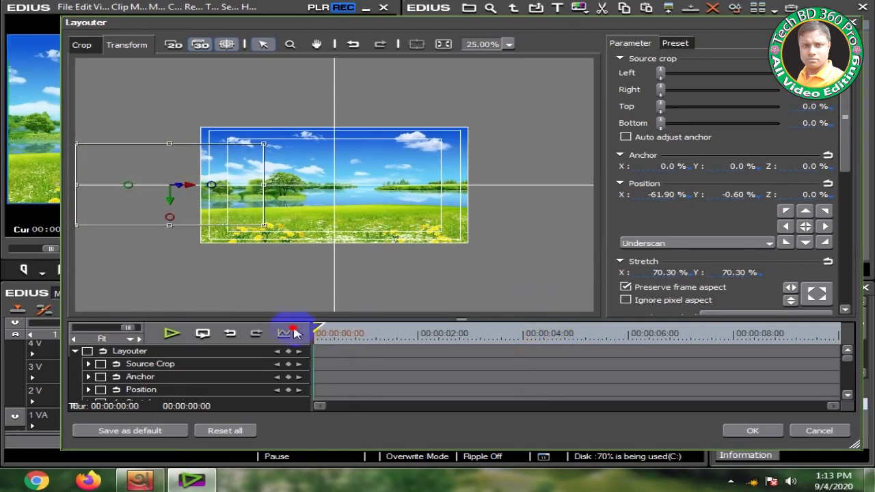
{"action": "left_click", "coordinate": [86, 351]}
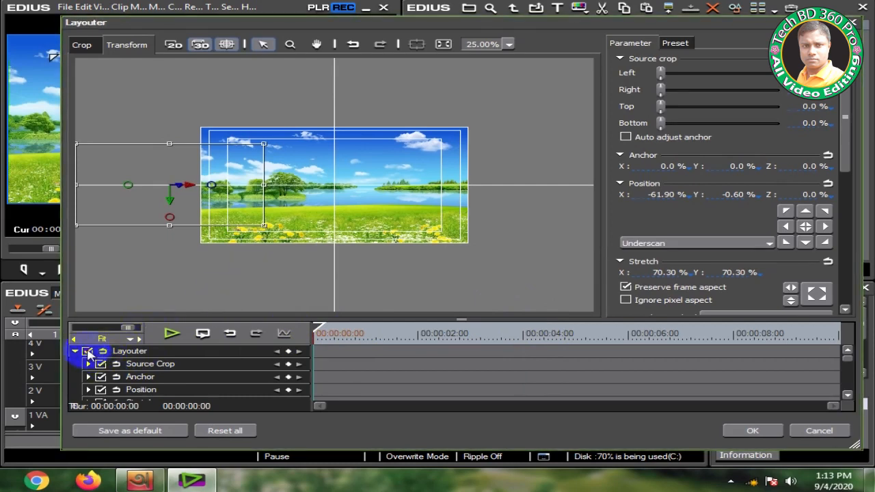
{"action": "left_click", "coordinate": [295, 351]}
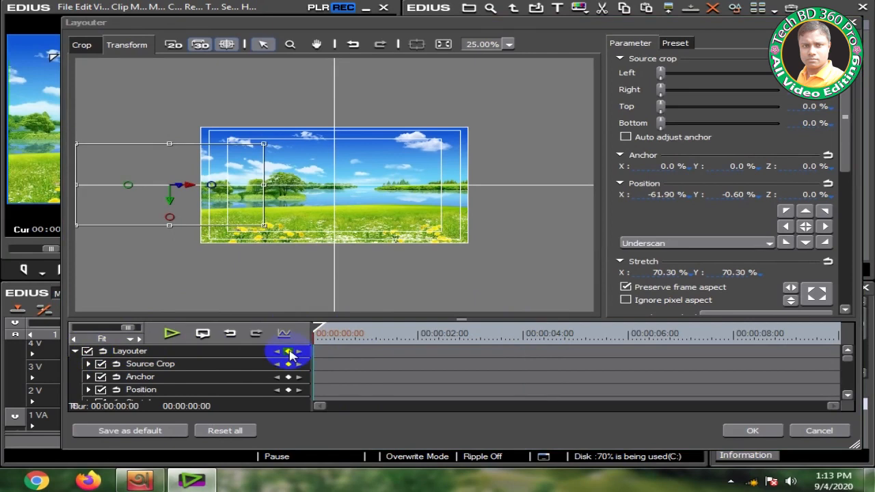
{"action": "left_click", "coordinate": [290, 354]}
Add a Layouter keyframe at 00:00:04:00 and move the sequence into the frame to position X about -9.1%.
{"action": "mouse_move", "coordinate": [323, 330]}
{"action": "left_mouse_down"}
{"action": "mouse_move", "coordinate": [534, 360]}
{"action": "mouse_move", "coordinate": [524, 360]}
{"action": "left_mouse_up"}
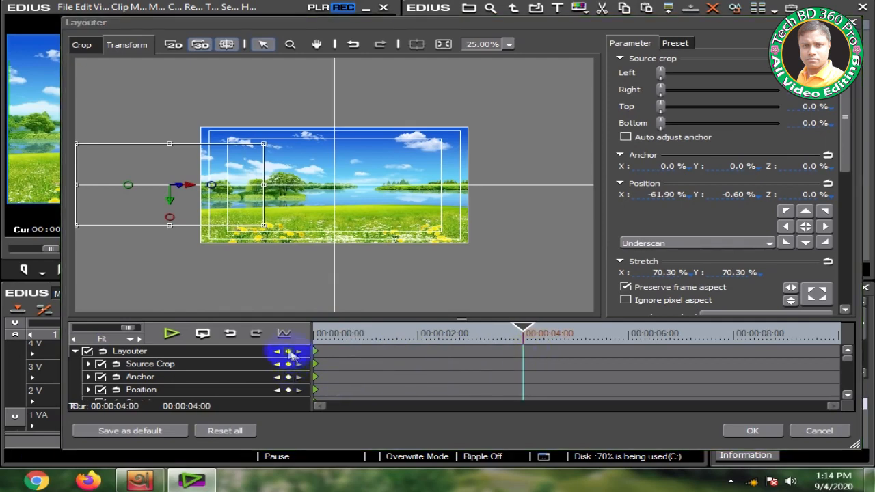
{"action": "left_click", "coordinate": [288, 351]}
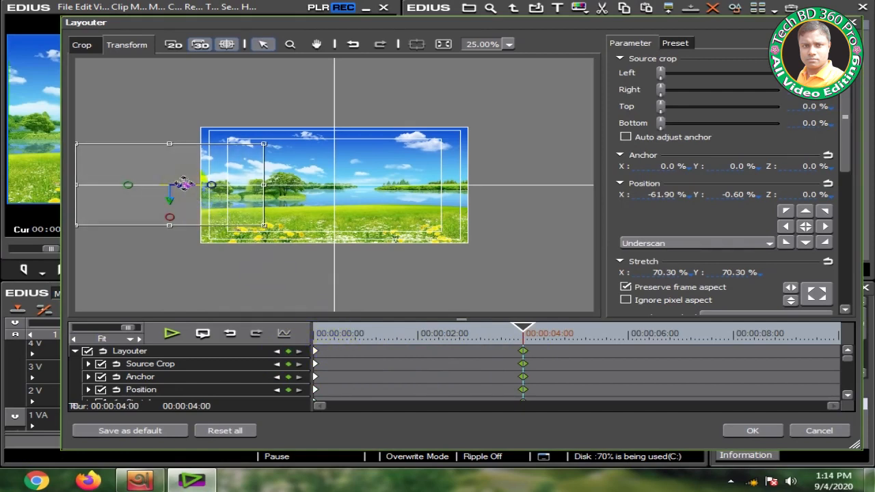
{"action": "left_click_drag", "start_coordinate": [169, 172], "coordinate": [309, 171]}
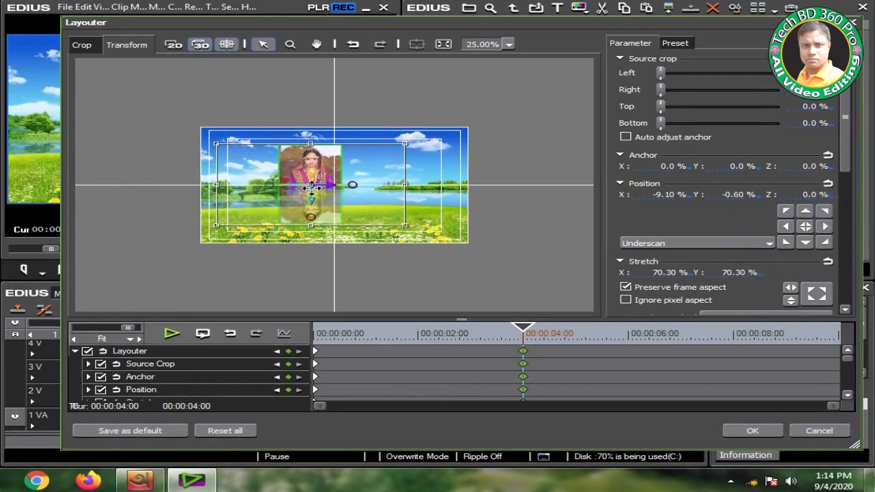
Set the sequence's Y rotation to -12° at the 00:00:04:00 keyframe.
{"action": "left_click_drag", "start_coordinate": [849, 128], "coordinate": [751, 193]}
{"action": "left_click", "coordinate": [732, 189]}
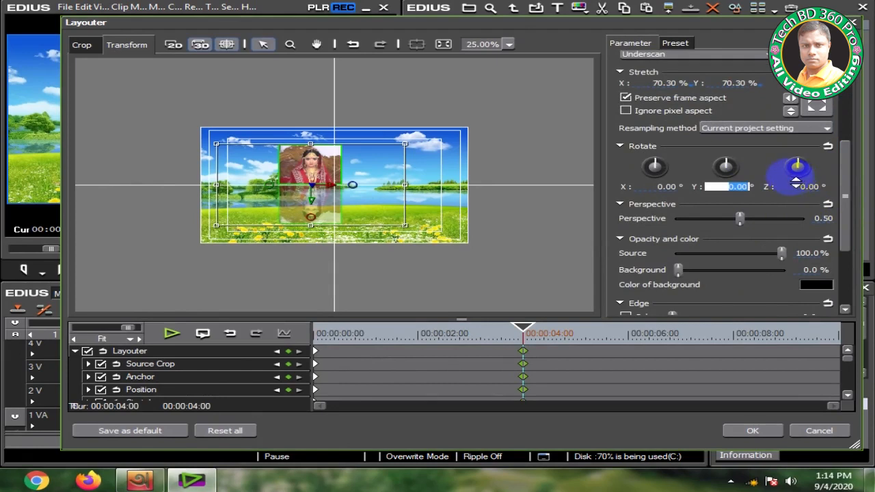
{"action": "type", "text": "-8"}
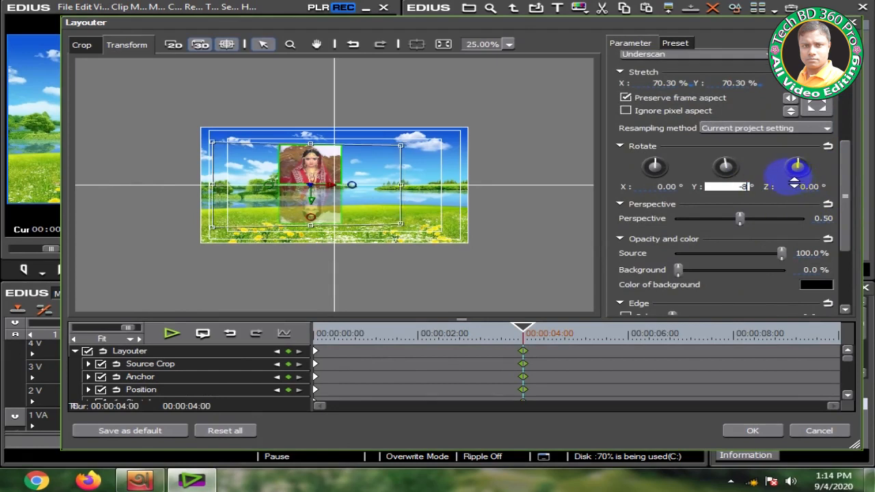
{"action": "scroll", "coordinate": [690, 212], "scroll_direction": "down", "scroll_amount": 5}
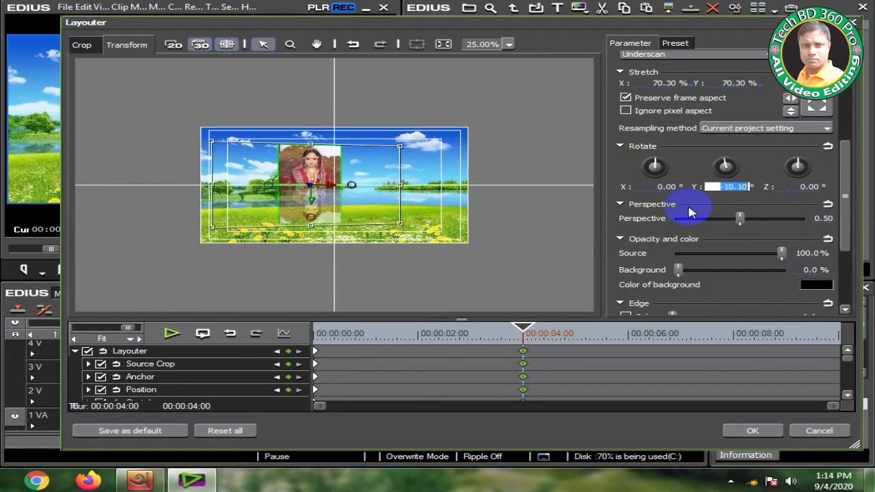
{"action": "scroll", "coordinate": [735, 186], "scroll_direction": "down", "scroll_amount": 3}
{"action": "scroll", "coordinate": [737, 190], "scroll_direction": "down", "scroll_amount": 3}
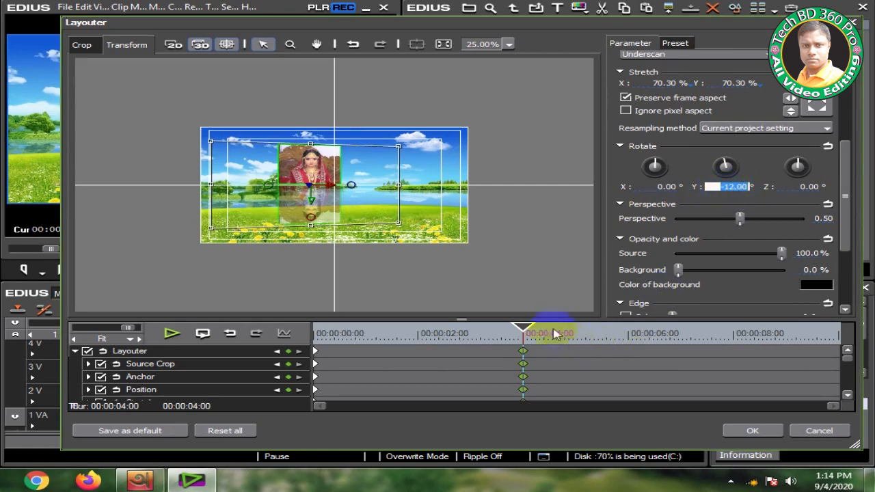
Add a Layouter keyframe at 00:00:04:16 with the sequence shifted slightly right of the frame centre and its Y rotation at 0°.
{"action": "left_click", "coordinate": [531, 331]}
{"action": "left_click_drag", "start_coordinate": [537, 332], "coordinate": [558, 334]}
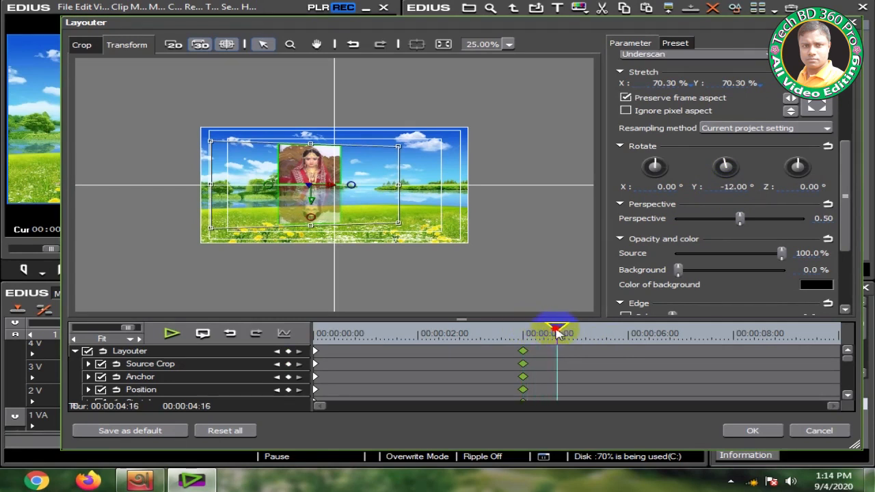
{"action": "left_click", "coordinate": [290, 352]}
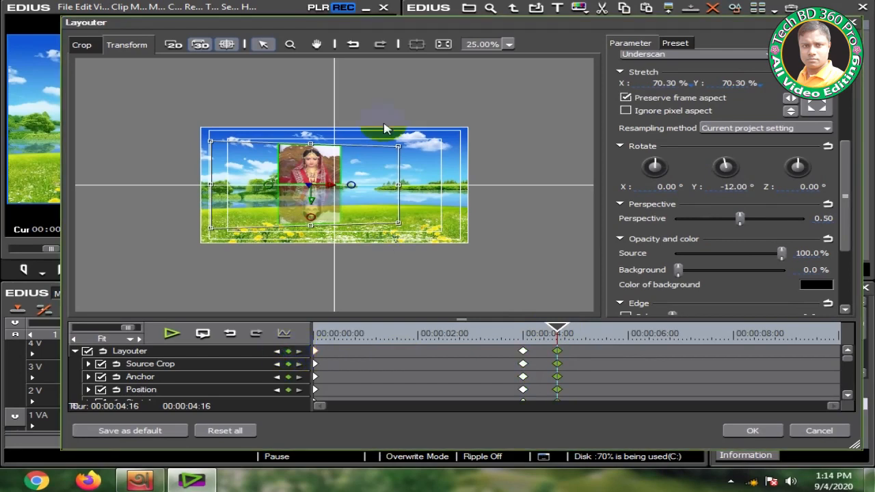
{"action": "left_click_drag", "start_coordinate": [305, 164], "coordinate": [335, 164]}
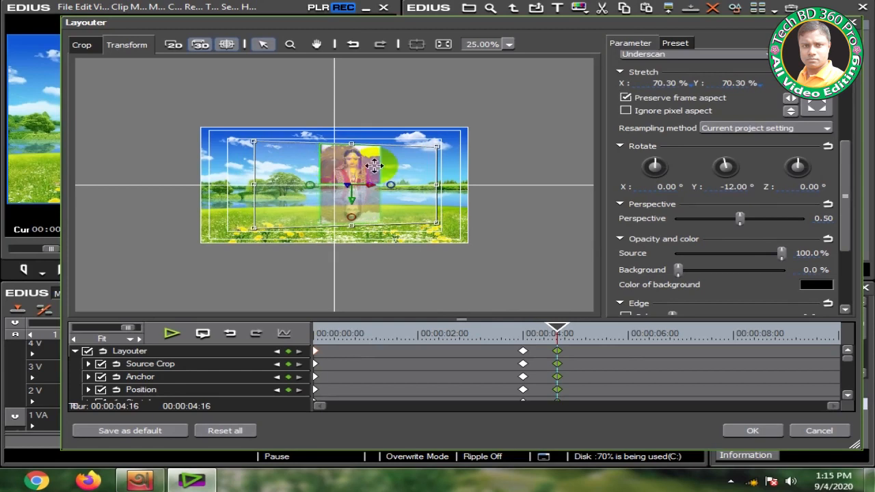
{"action": "left_click", "coordinate": [724, 189]}
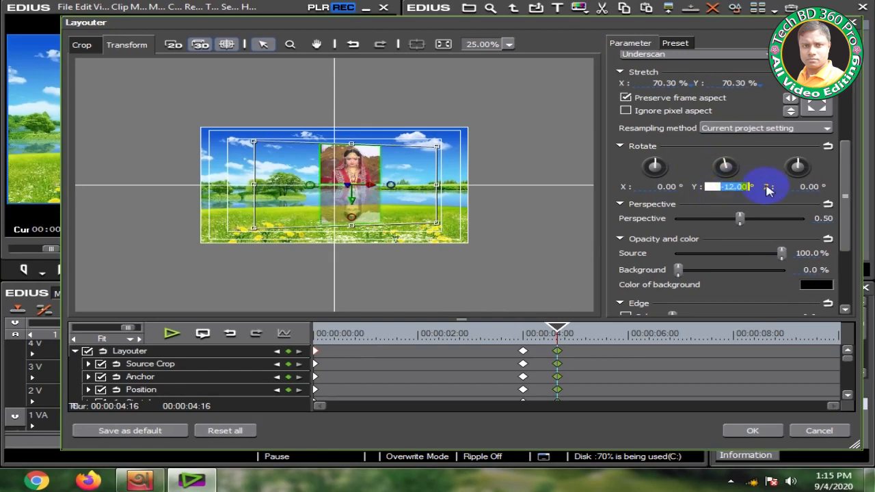
{"action": "type", "text": "0.0"}
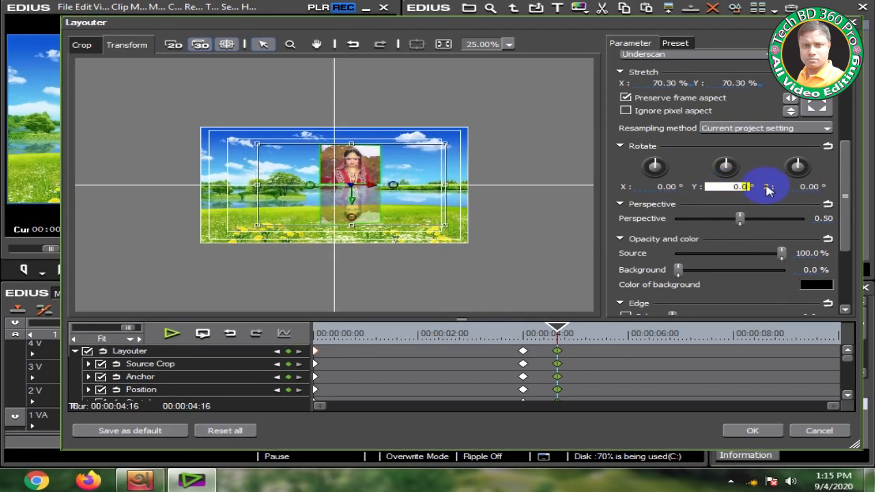
Add a Layouter keyframe at 00:00:10:00 and set the sequence's Y rotation there to 12°.
{"action": "left_click_drag", "start_coordinate": [561, 320], "coordinate": [857, 347]}
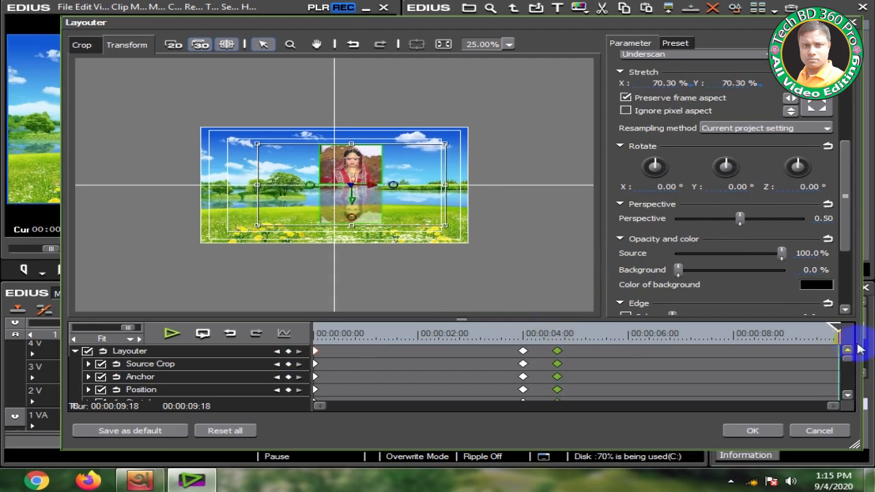
{"action": "left_click", "coordinate": [287, 353]}
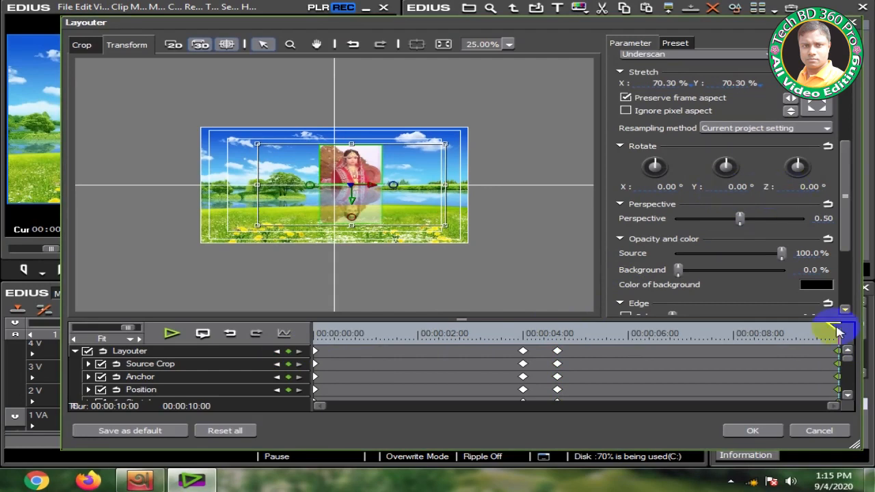
{"action": "left_click_drag", "start_coordinate": [838, 330], "coordinate": [545, 335]}
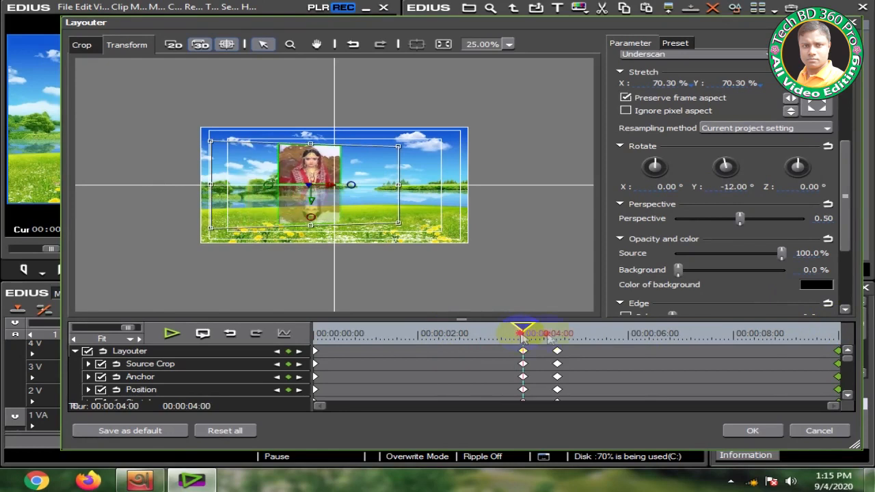
{"action": "left_click_drag", "start_coordinate": [872, 339], "coordinate": [873, 339]}
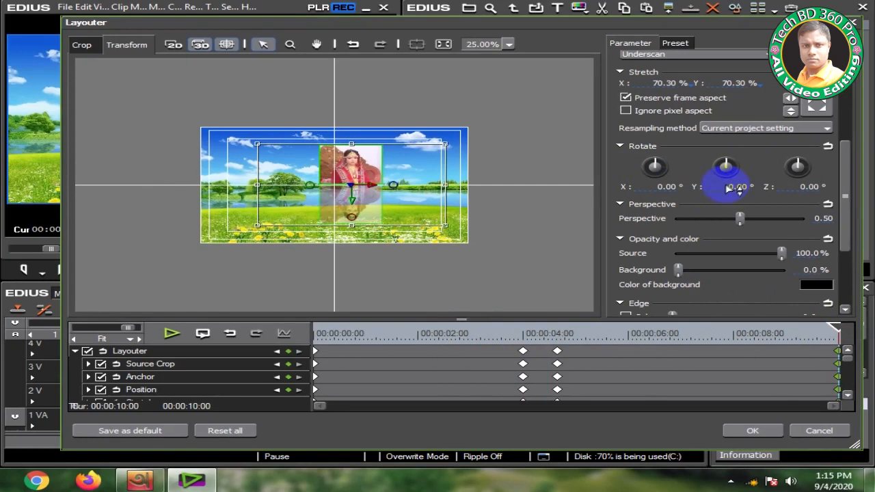
{"action": "left_click", "coordinate": [730, 187]}
{"action": "type", "text": "12.0"}
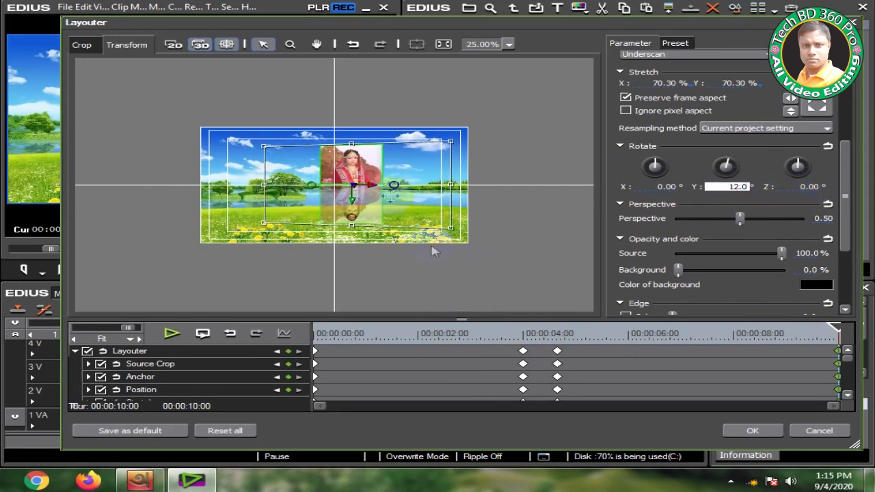
{"action": "key", "text": "Return"}
Move the sequence out past the frame's right edge, apply the Layouter changes and return the playhead to 00:00:00:00.
{"action": "left_click_drag", "start_coordinate": [362, 176], "coordinate": [522, 170]}
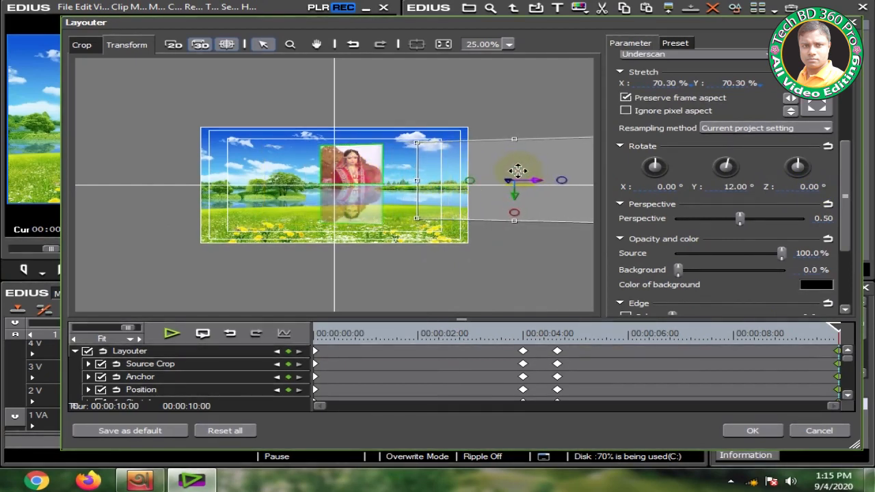
{"action": "left_click_drag", "start_coordinate": [518, 170], "coordinate": [507, 169]}
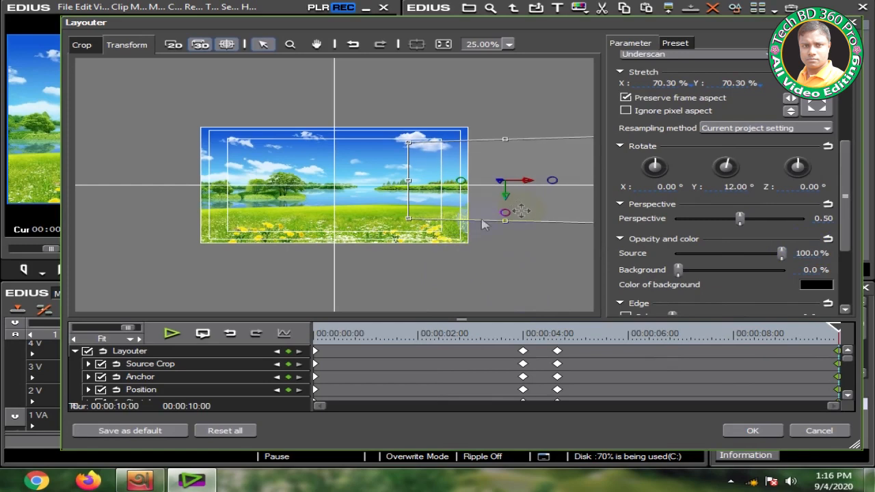
{"action": "left_click", "coordinate": [752, 430]}
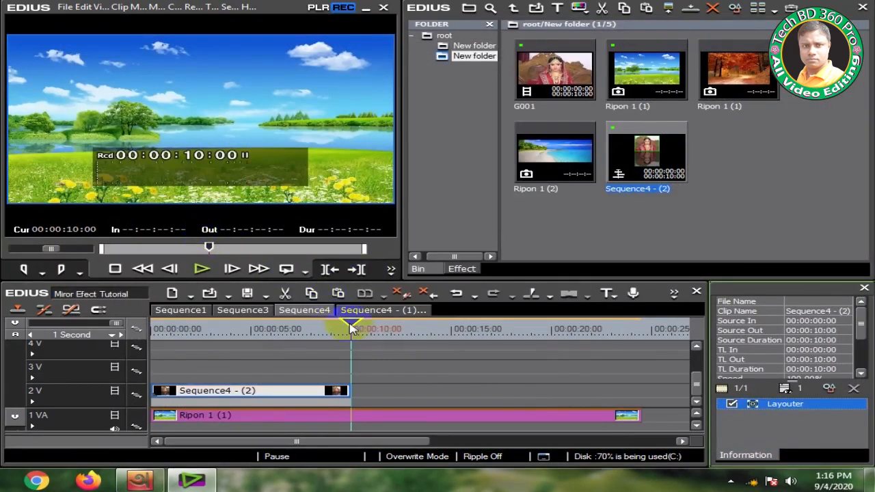
{"action": "left_click_drag", "start_coordinate": [350, 326], "coordinate": [133, 326]}
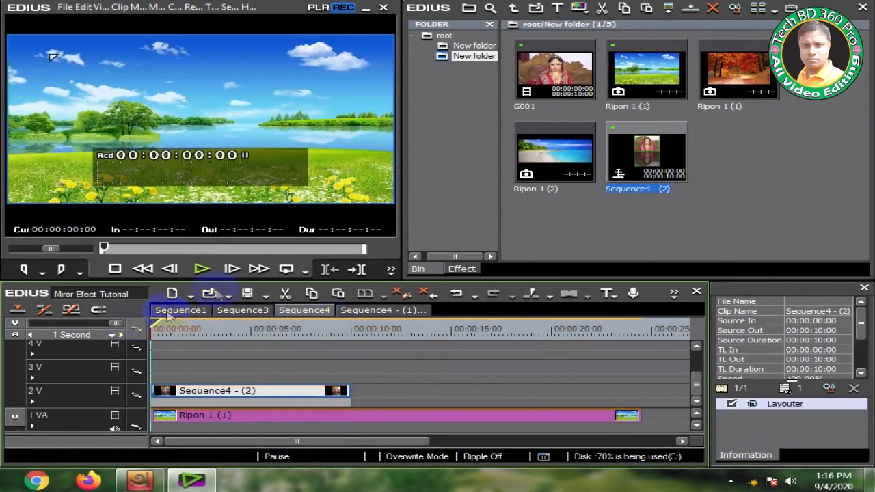
Play back the animated sequence over the landscape from 00:00:00:00 and stop partway to review the motion.
{"action": "left_click", "coordinate": [200, 269]}
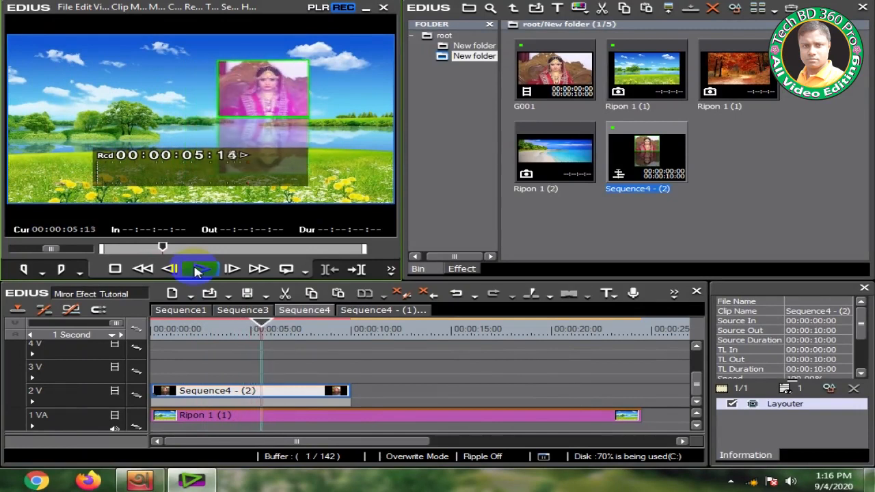
{"action": "left_click", "coordinate": [196, 271]}
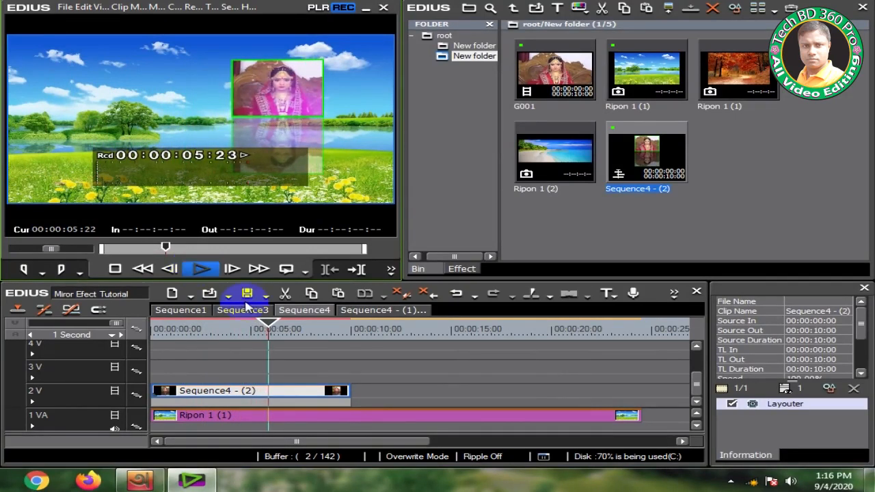
{"action": "mouse_move", "coordinate": [267, 326]}
{"action": "left_mouse_down"}
{"action": "mouse_move", "coordinate": [154, 332]}
{"action": "mouse_move", "coordinate": [271, 329]}
{"action": "left_mouse_up"}
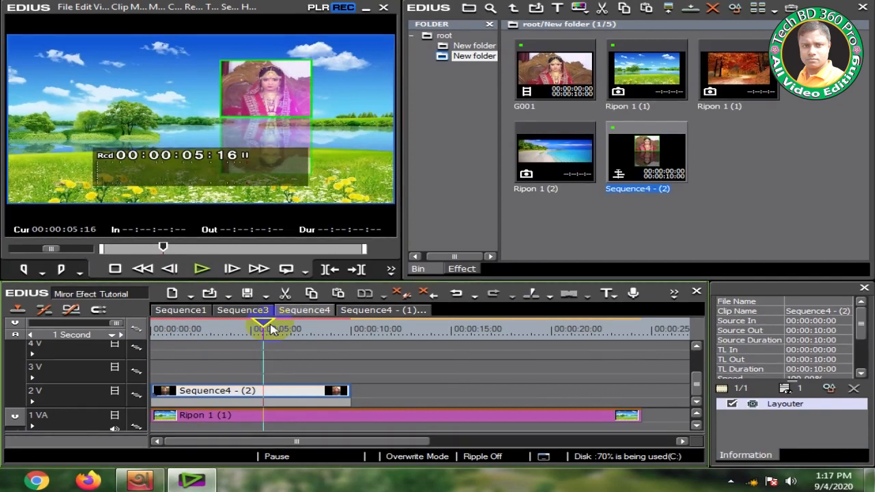
Copy the Sequence4 - (2) clip from track 2V to 3V using Overwrite and make the copy start at 00:00:02:04.
{"action": "left_click_drag", "start_coordinate": [263, 328], "coordinate": [196, 327]}
{"action": "left_click", "coordinate": [349, 372]}
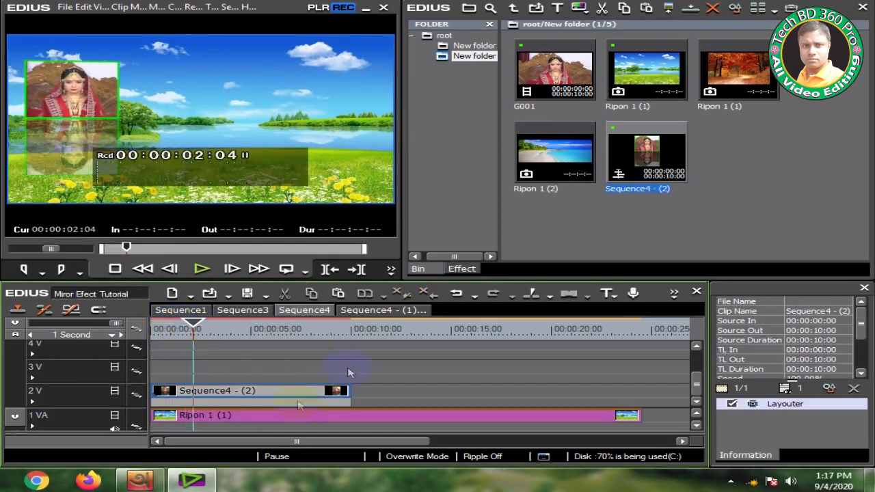
{"action": "left_click", "coordinate": [257, 396]}
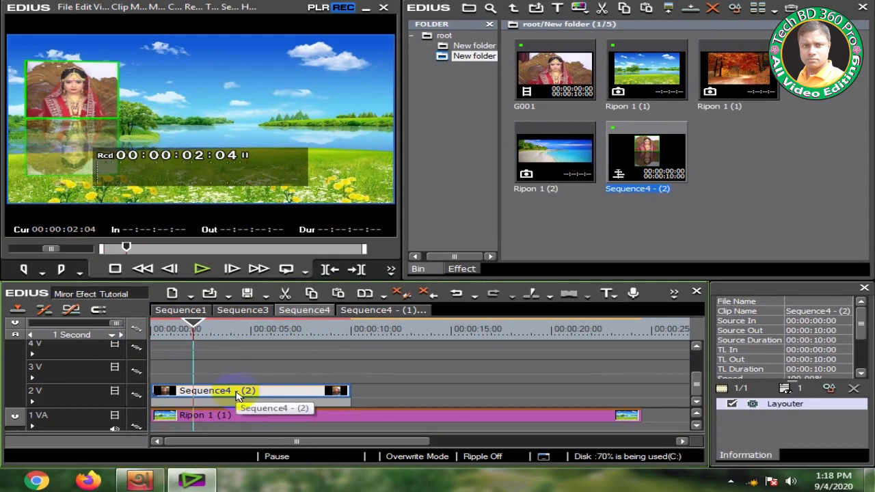
{"action": "left_click_drag", "start_coordinate": [236, 396], "coordinate": [232, 373]}
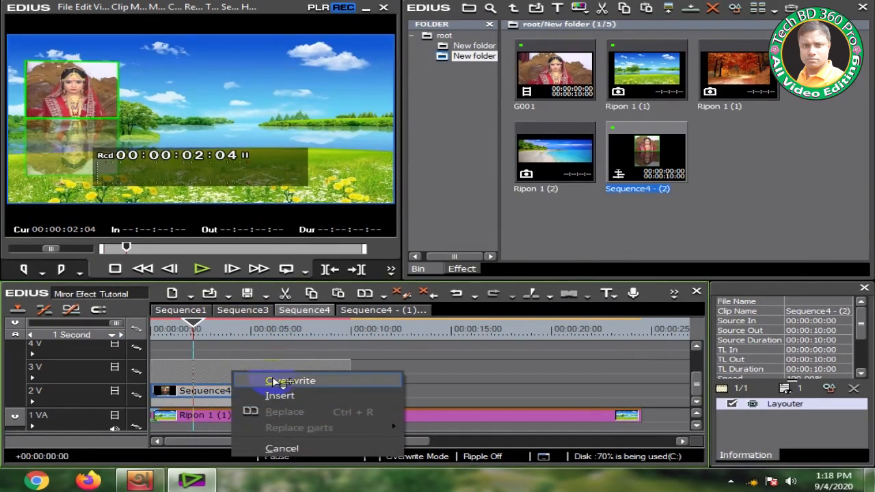
{"action": "left_click", "coordinate": [309, 383]}
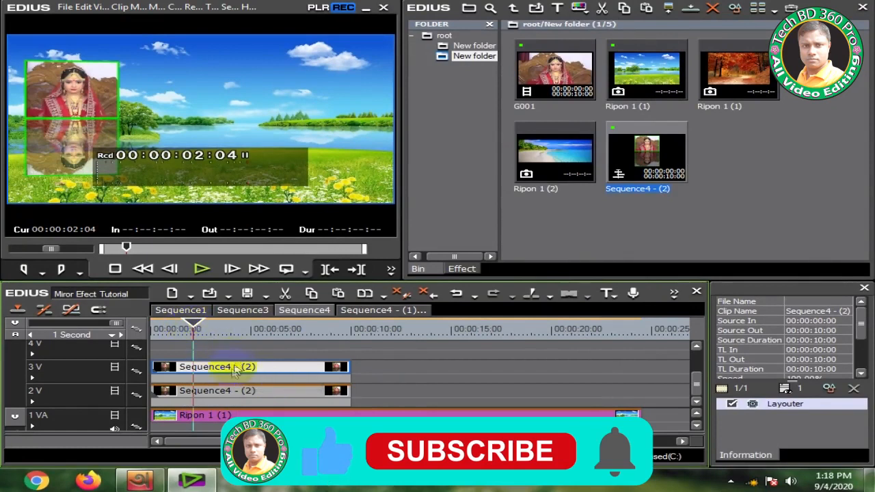
{"action": "left_click_drag", "start_coordinate": [218, 370], "coordinate": [257, 369]}
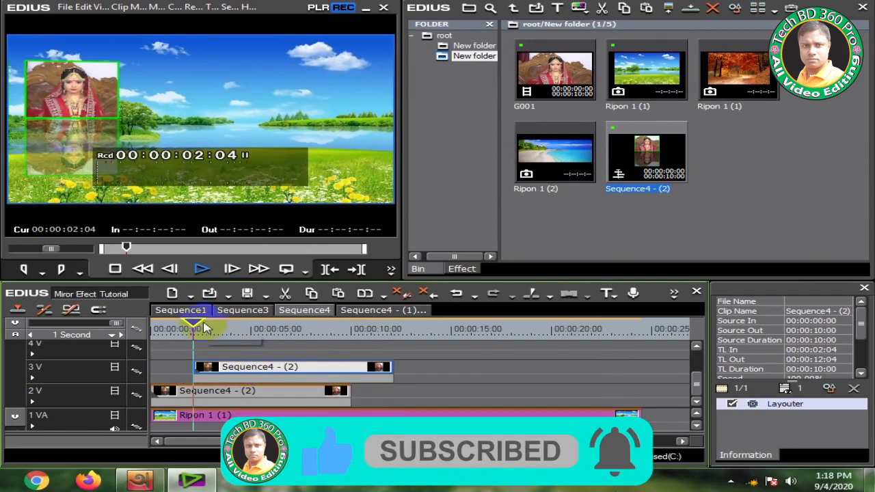
Preview the two overlapping clips up to 00:00:04:14 and copy the 3V clip to track 4V, starting at that time.
{"action": "key", "text": "space"}
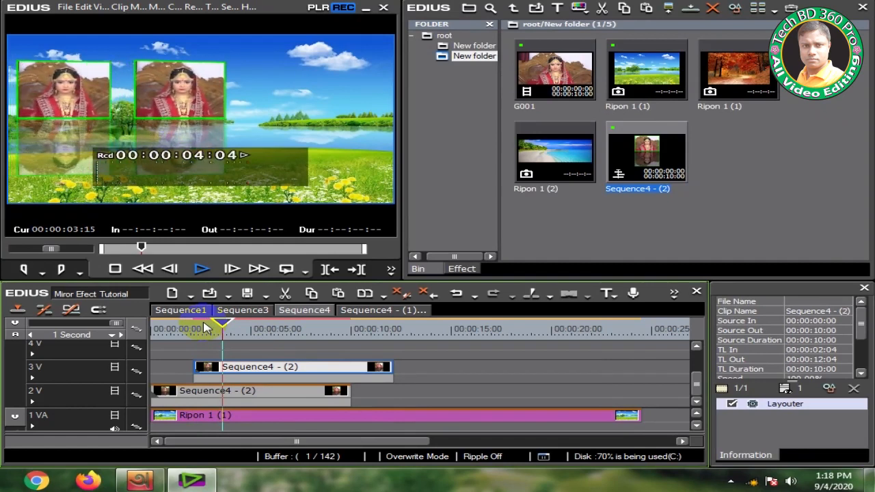
{"action": "left_click", "coordinate": [243, 328]}
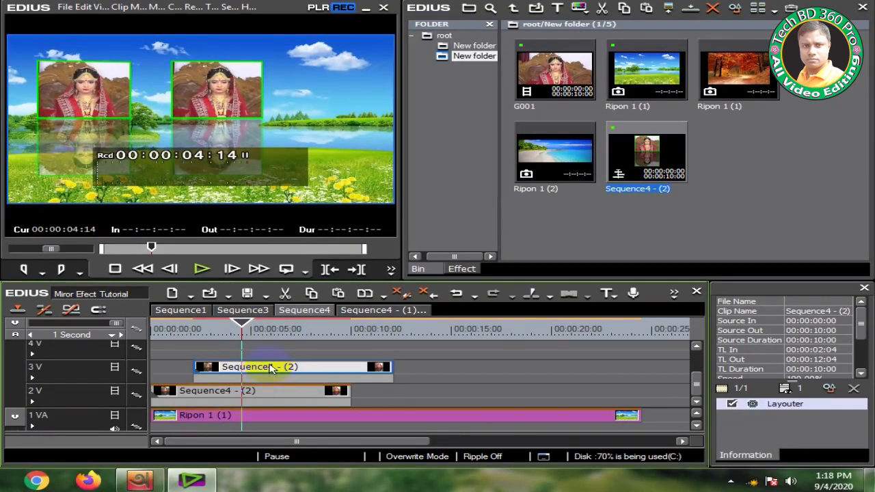
{"action": "left_click_drag", "start_coordinate": [271, 369], "coordinate": [321, 349]}
{"action": "left_click", "coordinate": [336, 357]}
{"action": "left_click_drag", "start_coordinate": [695, 381], "coordinate": [675, 381]}
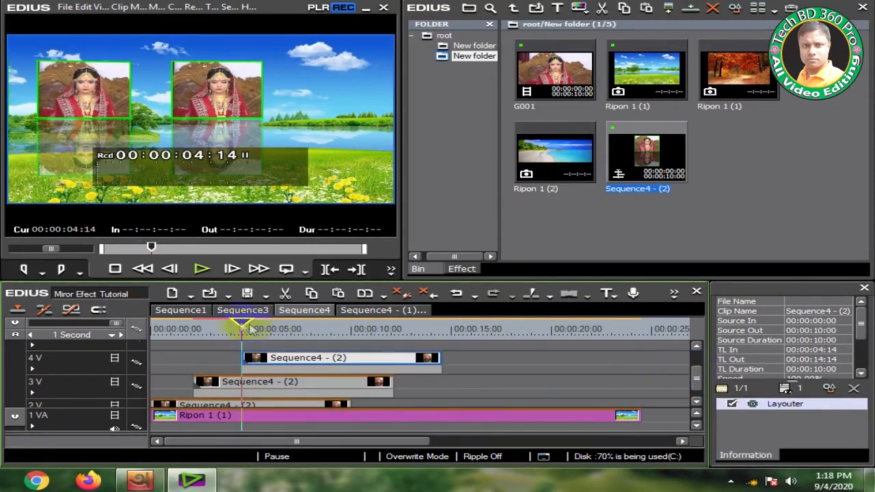
Play back the three staggered clips from 00:00:00:00 and review their movement around 00:00:08:00 to 00:00:12:00.
{"action": "left_click", "coordinate": [140, 330]}
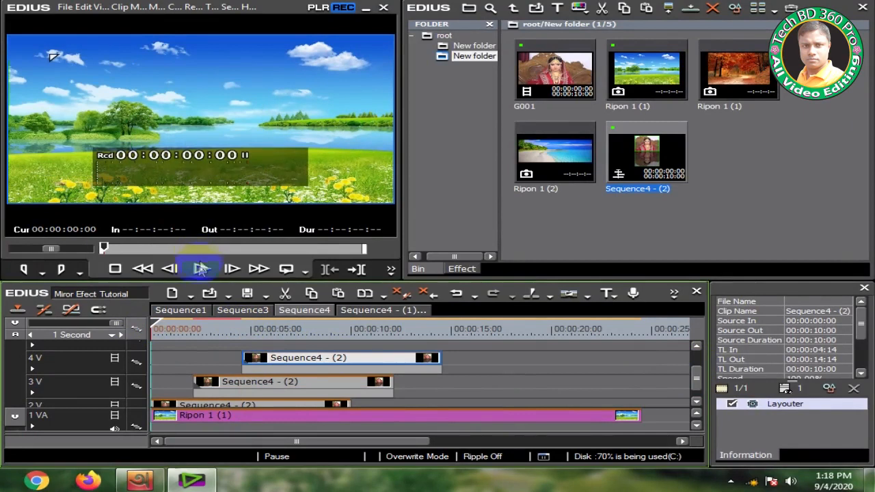
{"action": "left_click", "coordinate": [201, 268]}
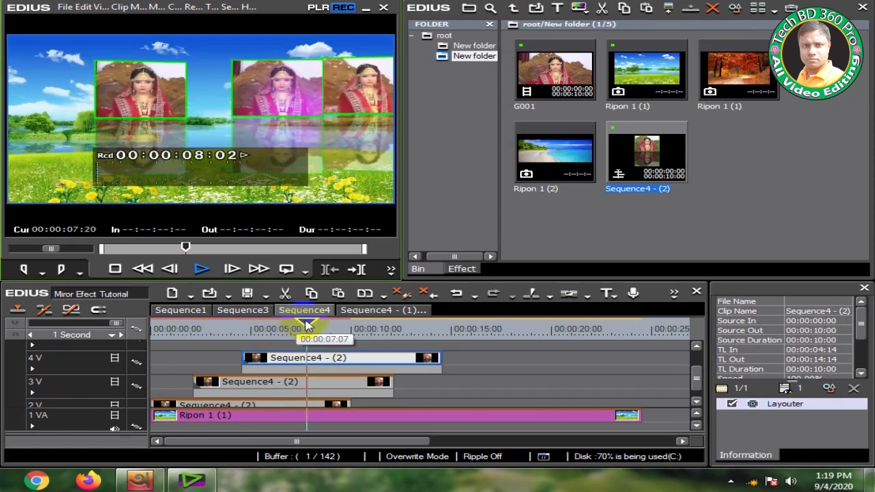
{"action": "left_click", "coordinate": [350, 333]}
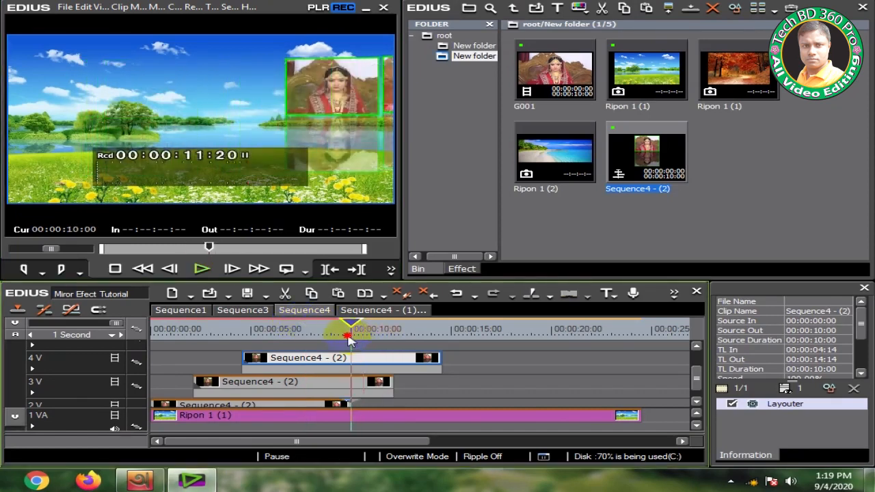
{"action": "left_click_drag", "start_coordinate": [350, 329], "coordinate": [323, 336]}
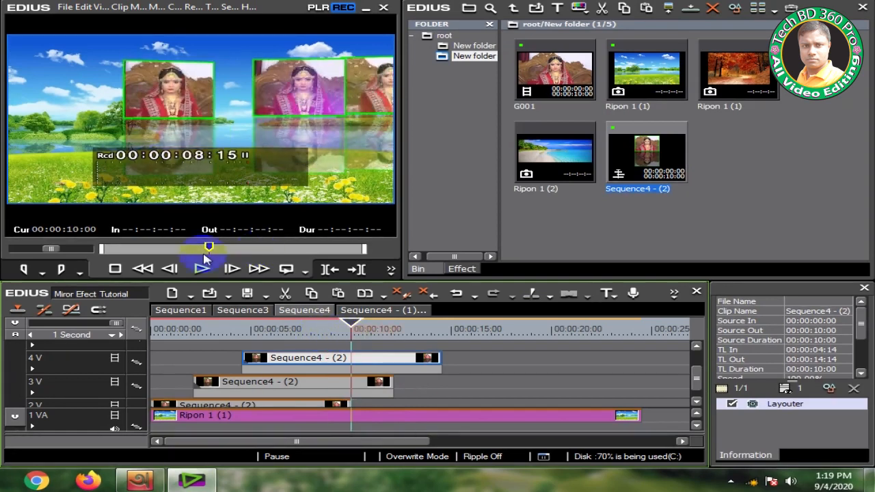
{"action": "left_click", "coordinate": [201, 268]}
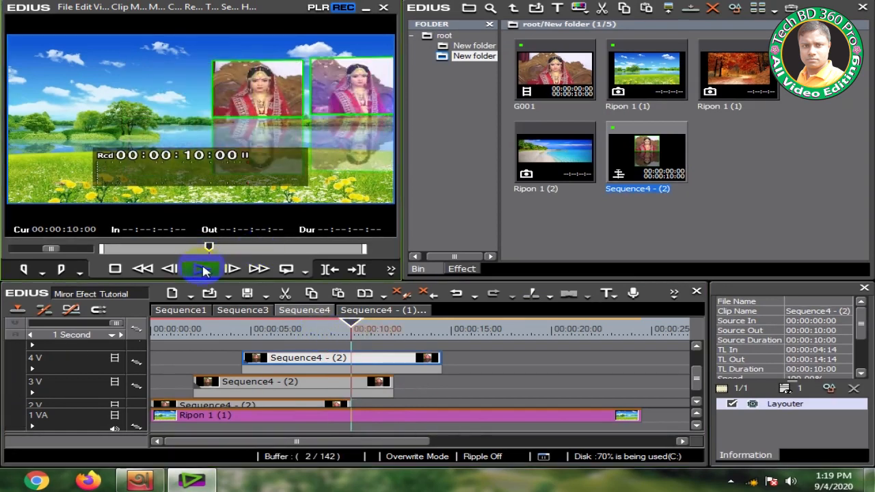